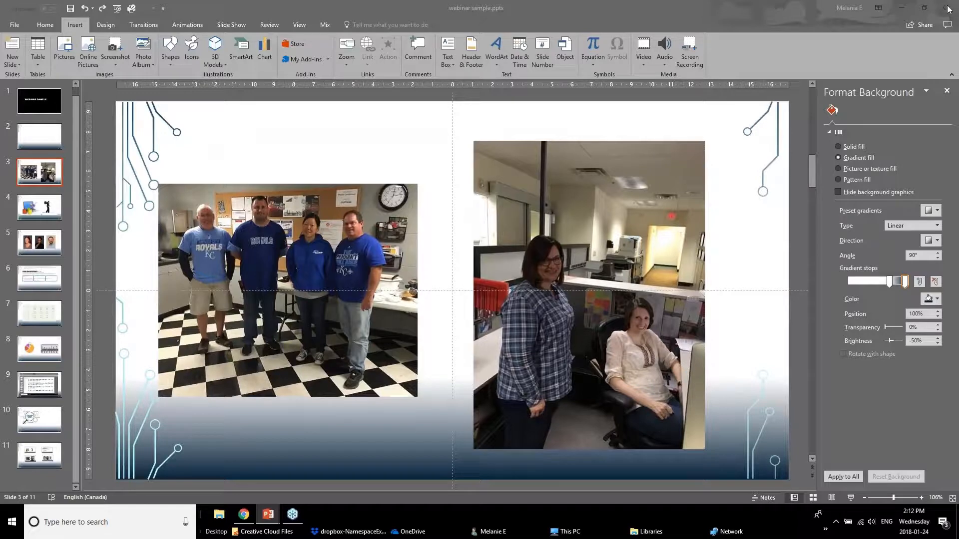
Close the background formatting options and brighten the four-person group photo by +40% with normal contrast
left_click(951, 93)
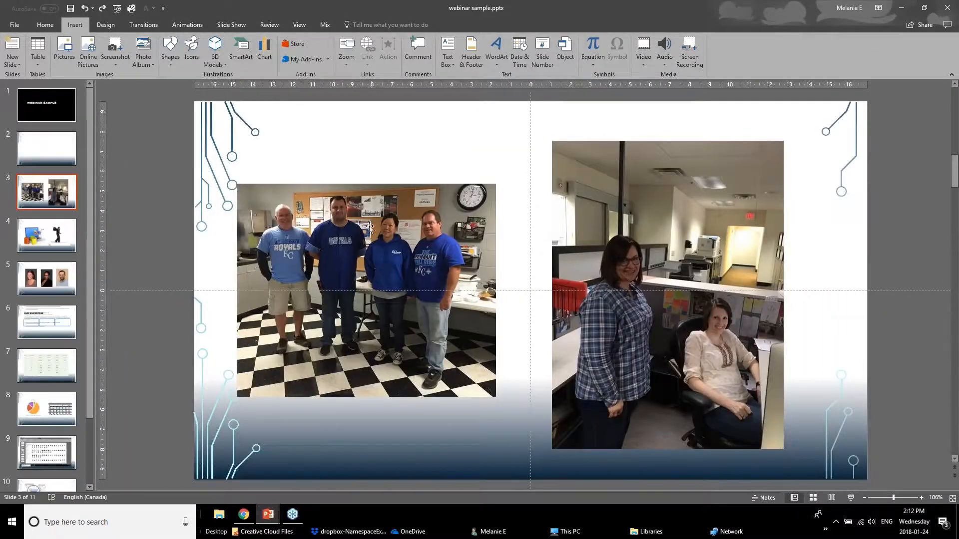
left_click(383, 265)
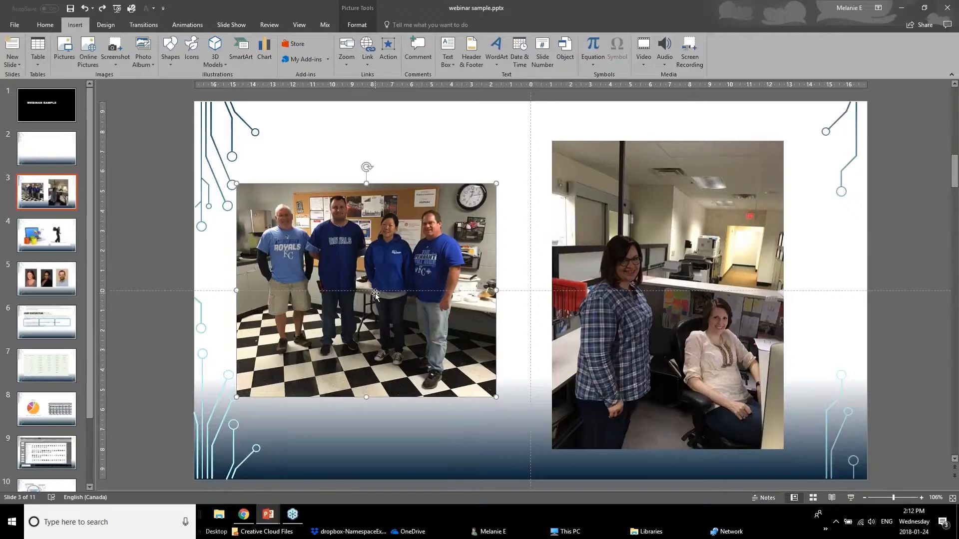
left_click(360, 10)
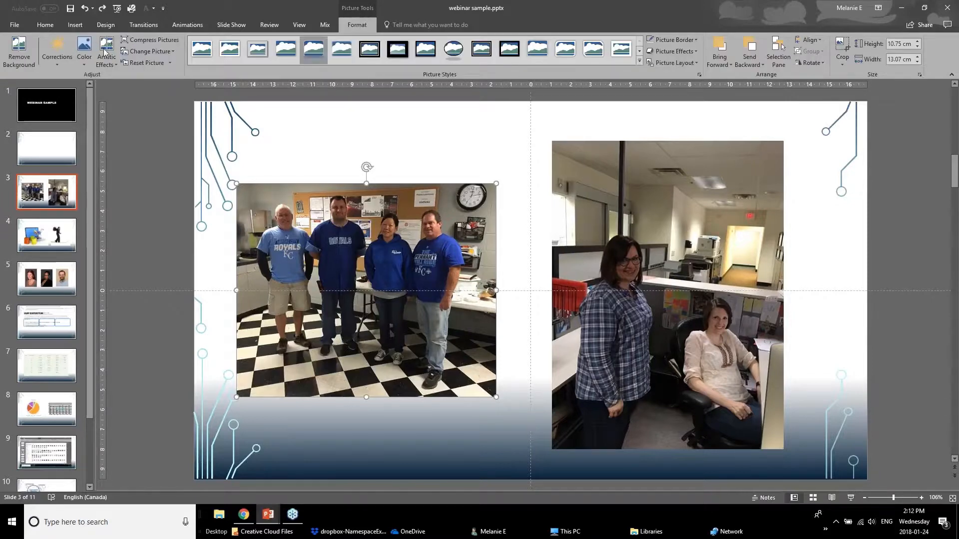
left_click(73, 5)
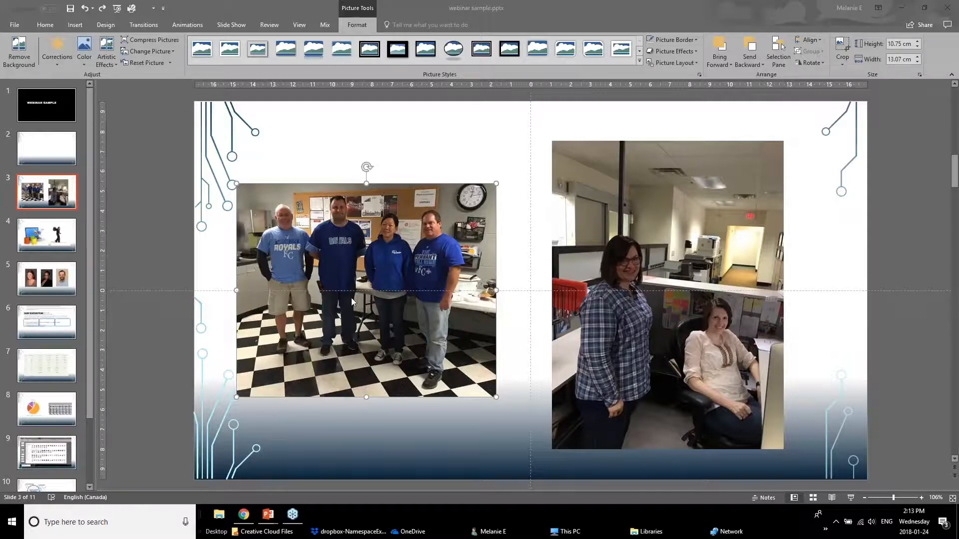
left_click(58, 60)
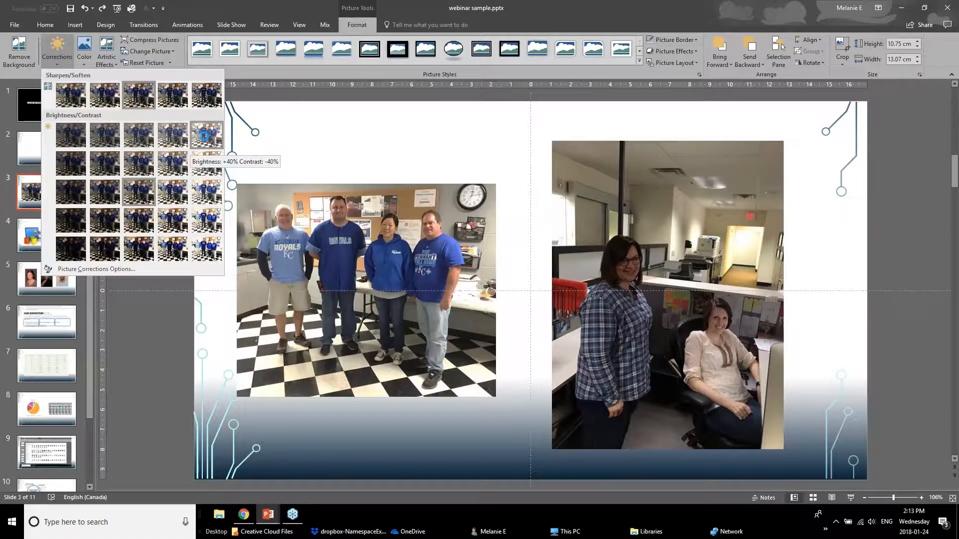
left_click(207, 194)
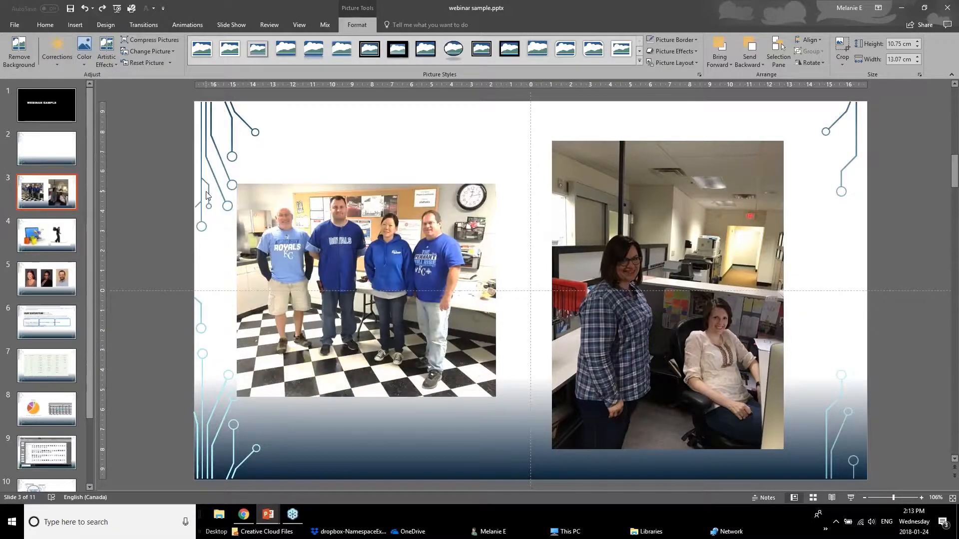
left_click(180, 331)
Reduce the color saturation of the four-person group photo to 33%
left_click(372, 308)
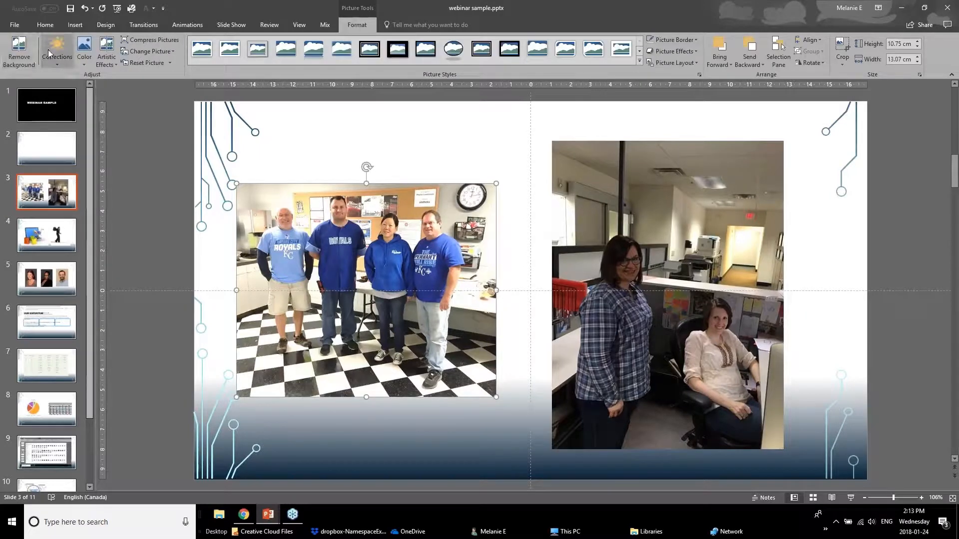
left_click(83, 53)
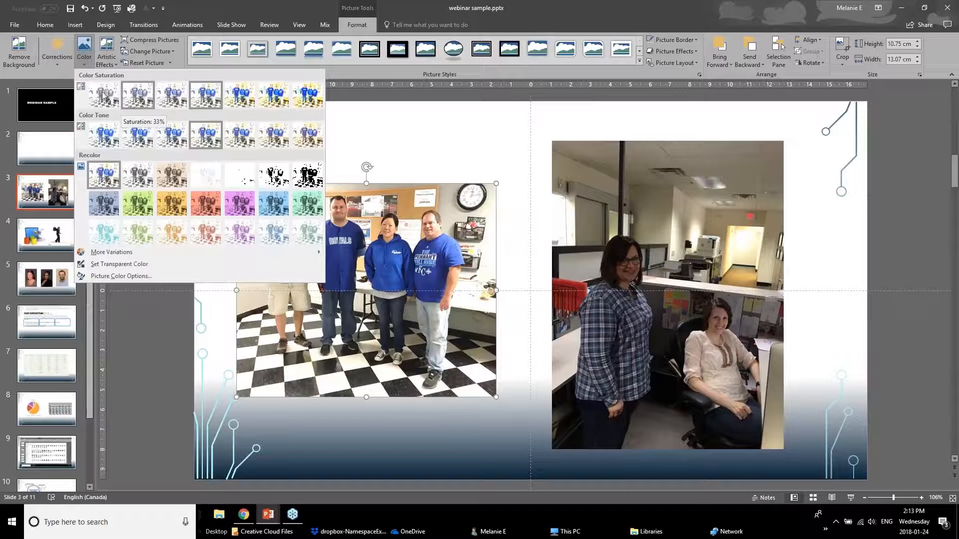
left_click(135, 100)
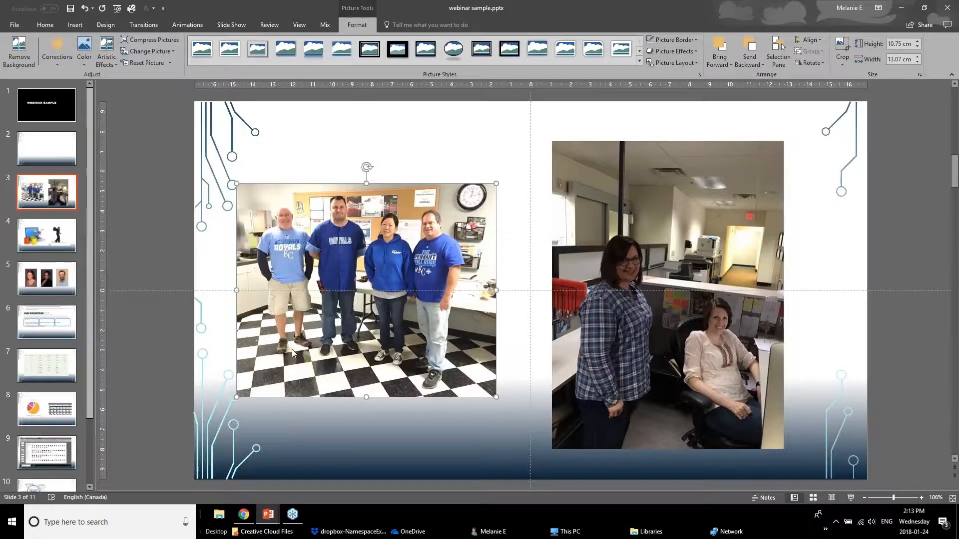
key("Escape")
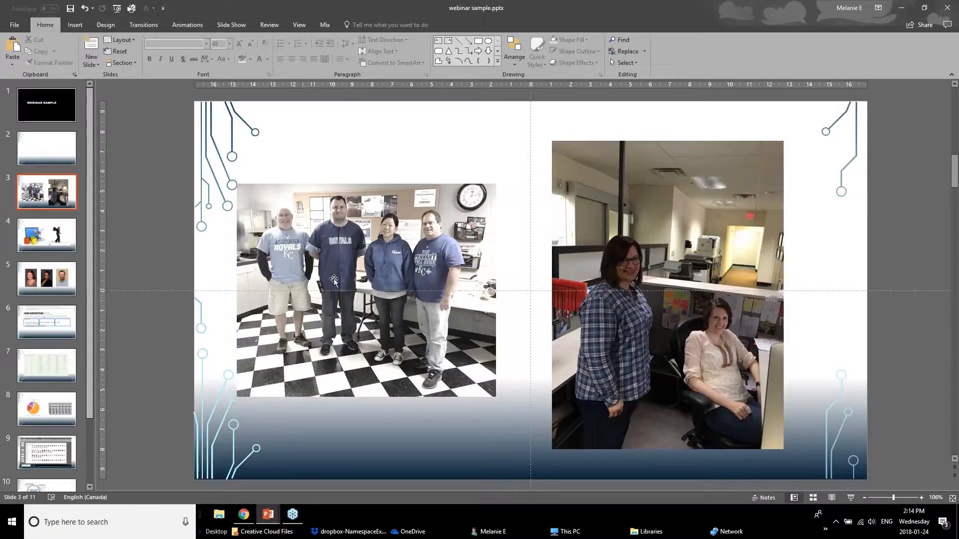
Brighten the photo of the two women by one preset level with normal contrast
left_click(774, 295)
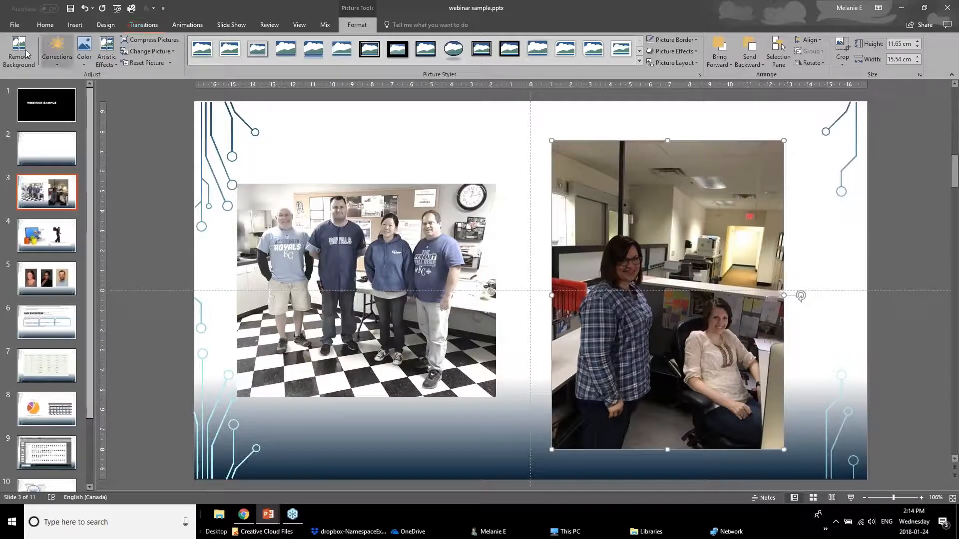
left_click(45, 62)
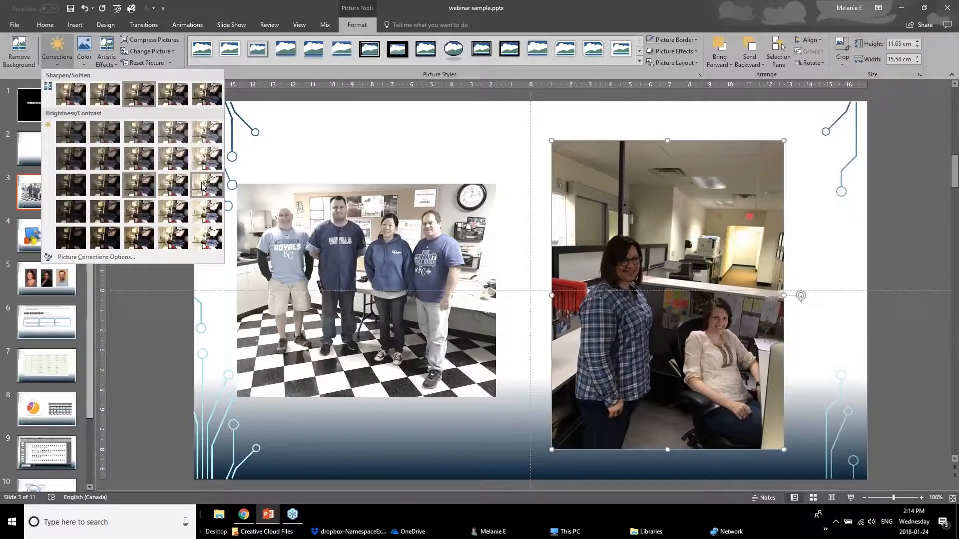
left_click(167, 184)
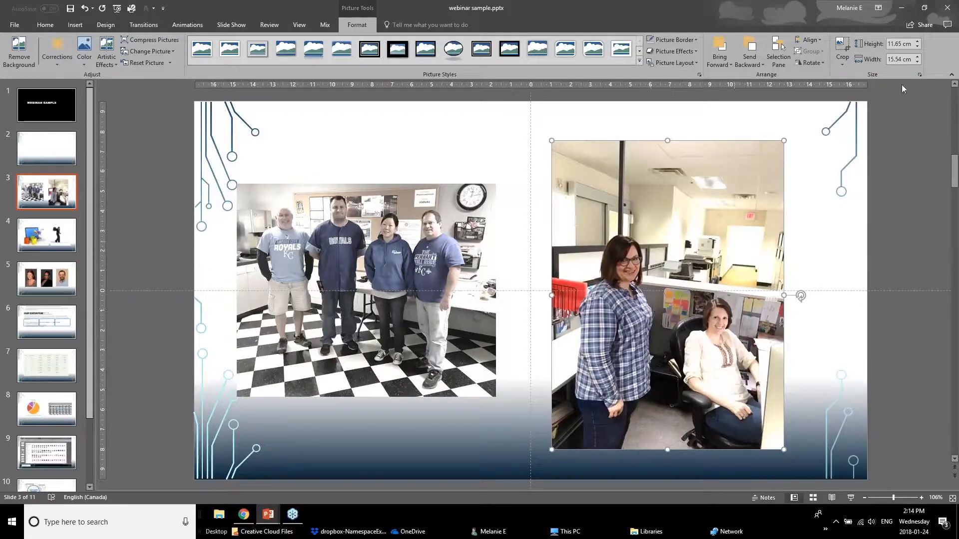
Crop the two women's photo to about 9.95 by 7.9 cm around their upper bodies and shift the image slightly within the frame
left_click(844, 51)
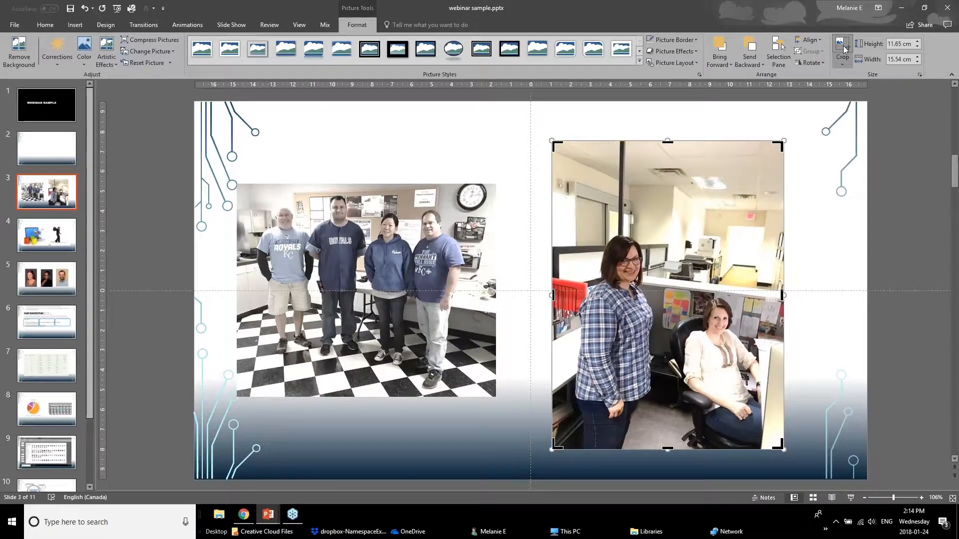
left_click_drag(668, 143, 668, 231)
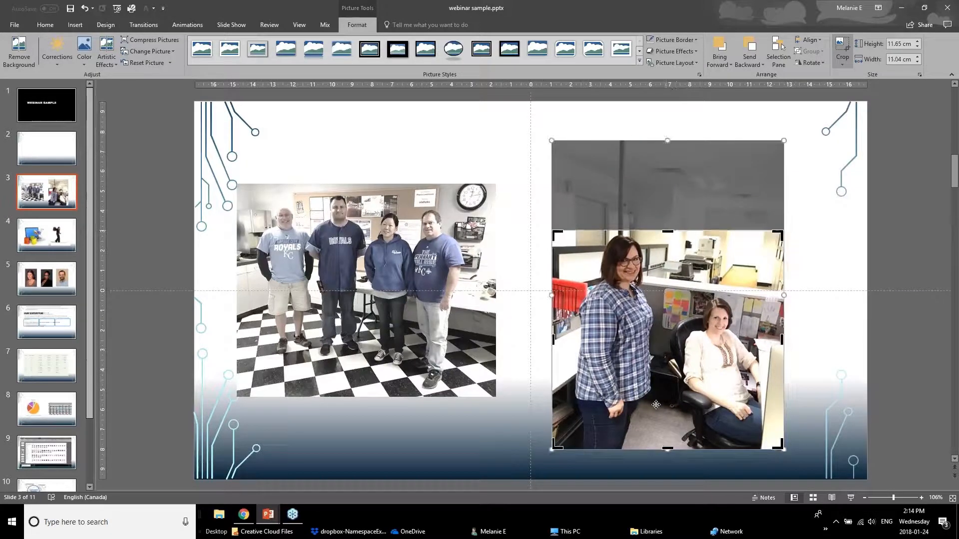
left_click_drag(668, 449, 668, 387)
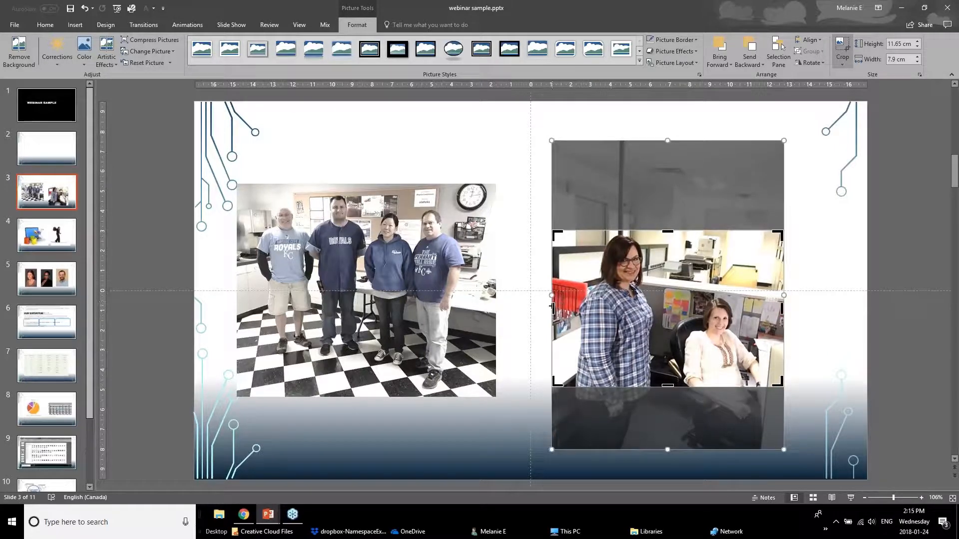
left_click_drag(558, 303, 591, 304)
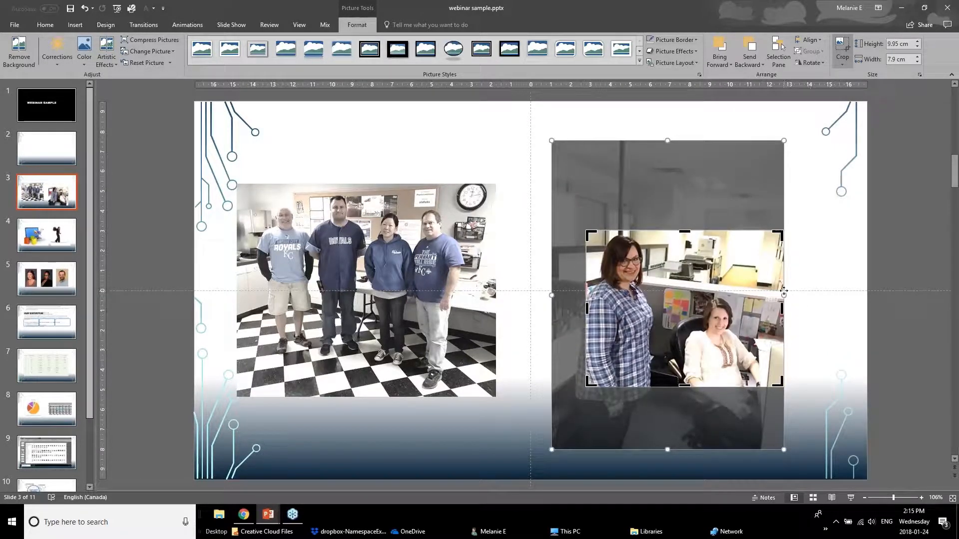
mouse_move(784, 295)
left_mouse_down()
mouse_move(771, 304)
mouse_move(793, 306)
left_mouse_up()
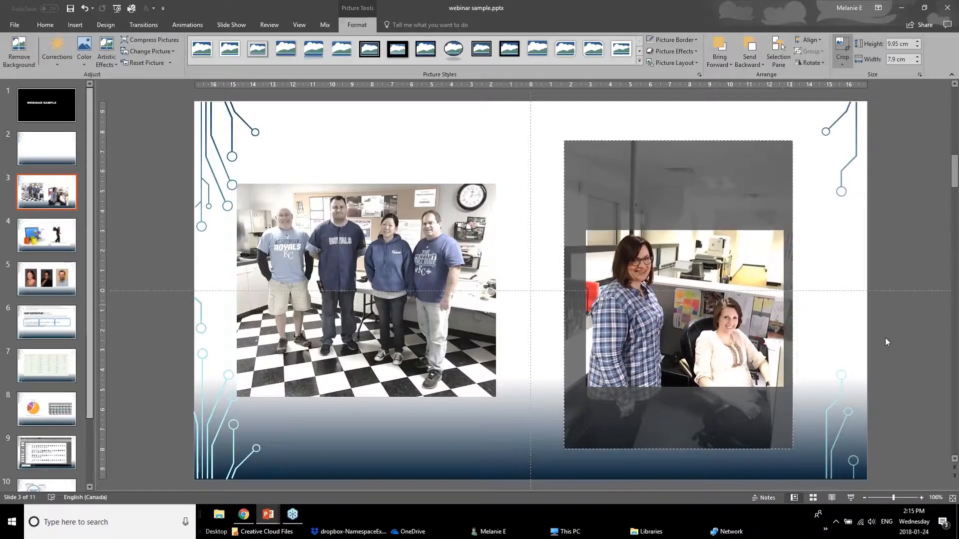
left_click(887, 343)
Enlarge the cropped photo of the two women to about 11.37 by 9.03 cm and center it vertically beside the group photo
left_click_drag(730, 340, 697, 268)
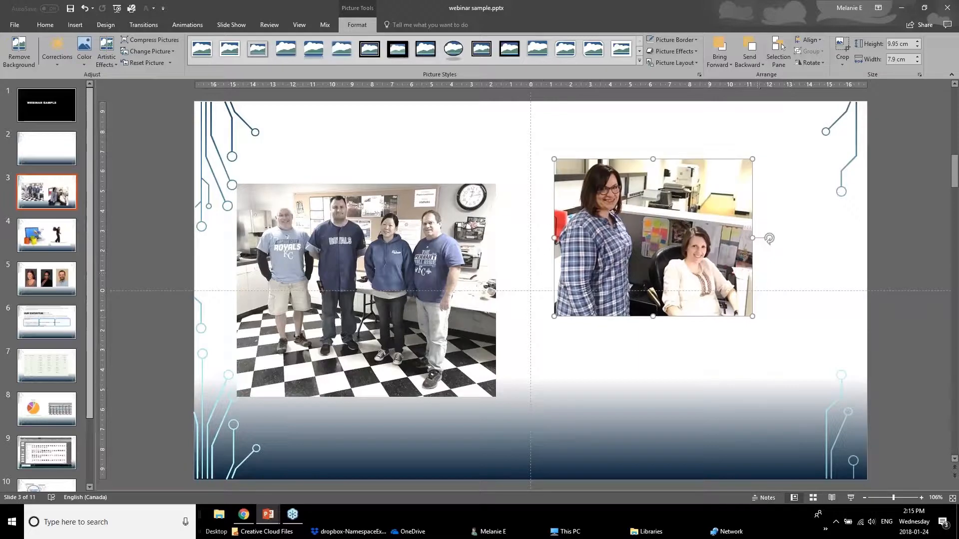
left_click_drag(754, 318, 781, 338)
left_click_drag(717, 294, 734, 330)
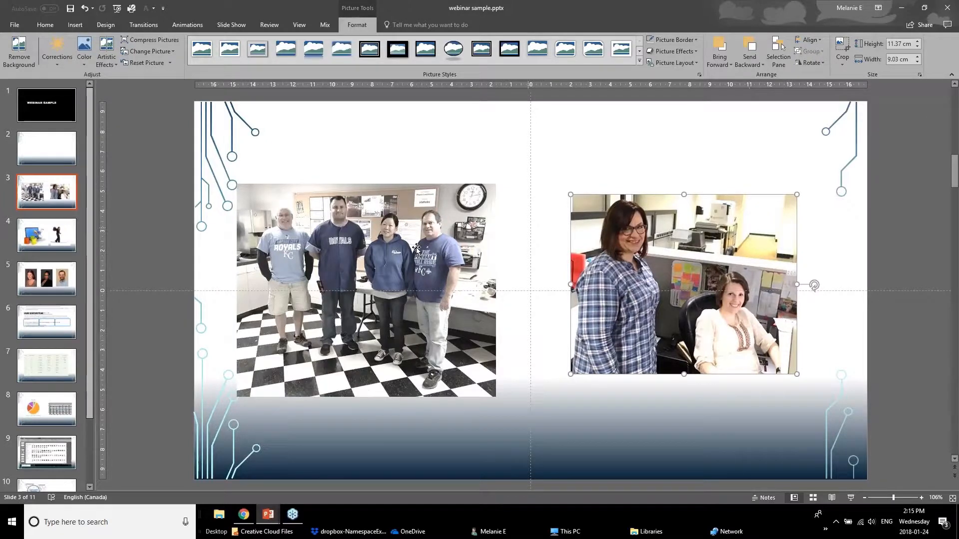
Crop the lower part off the group photo to about 5.38 cm high and move it down level with the other photo
left_click(365, 247)
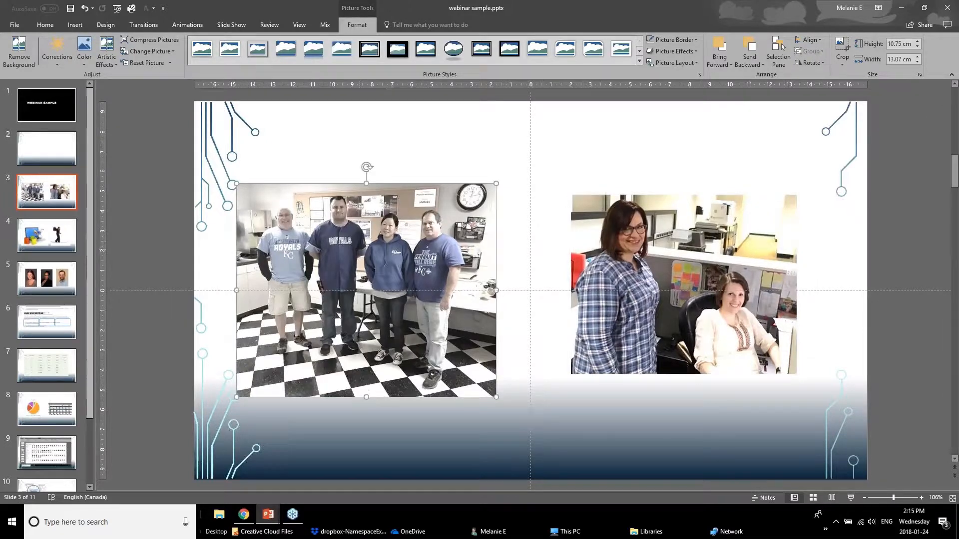
left_click(845, 48)
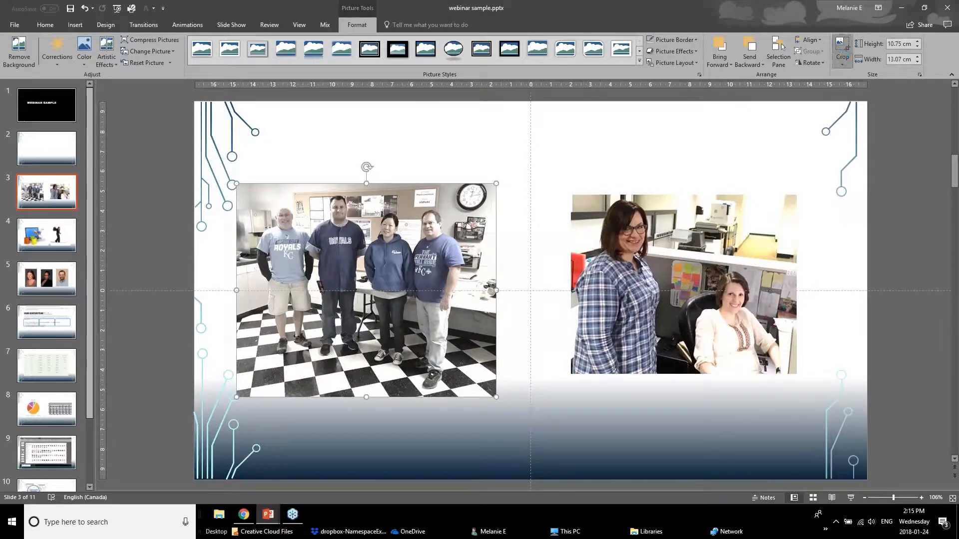
left_click(842, 48)
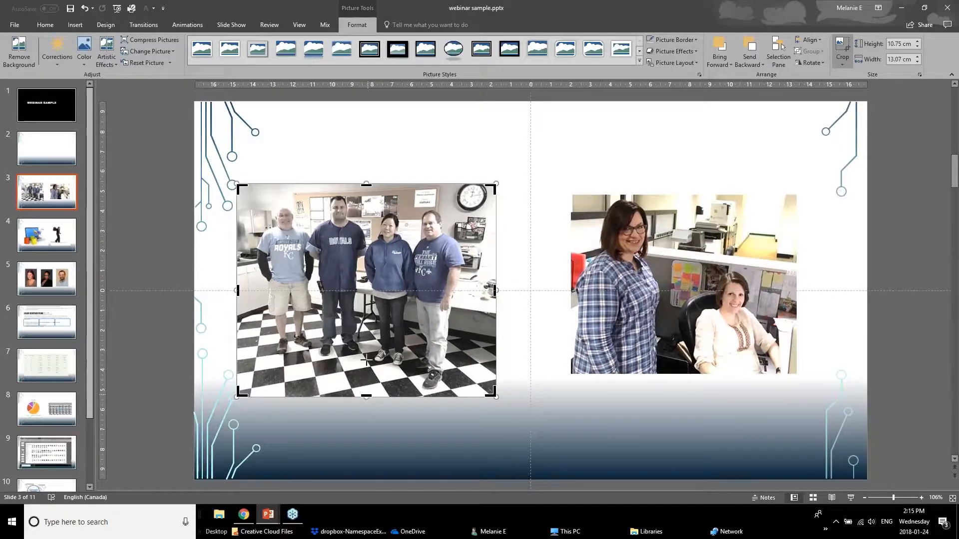
left_click_drag(366, 360, 380, 290)
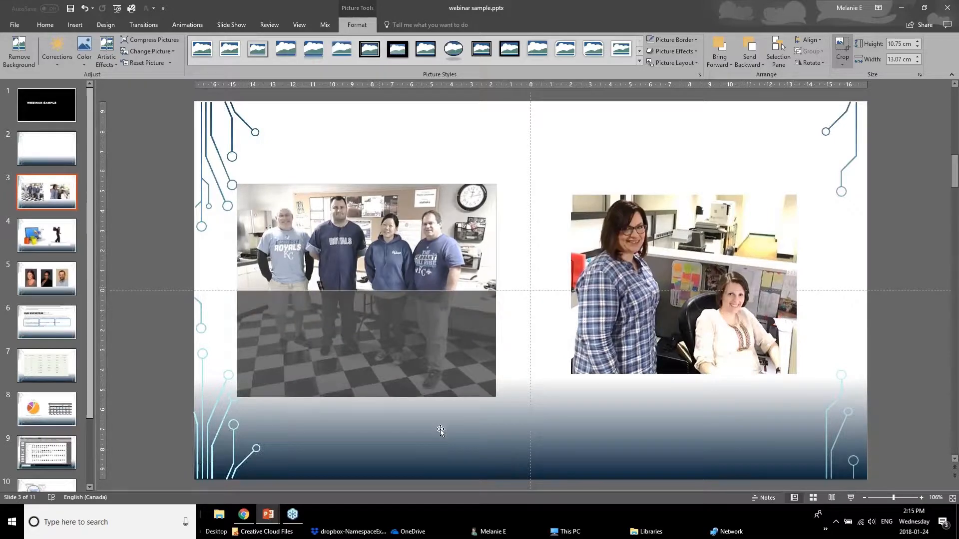
left_click(145, 378)
left_click_drag(356, 256, 361, 288)
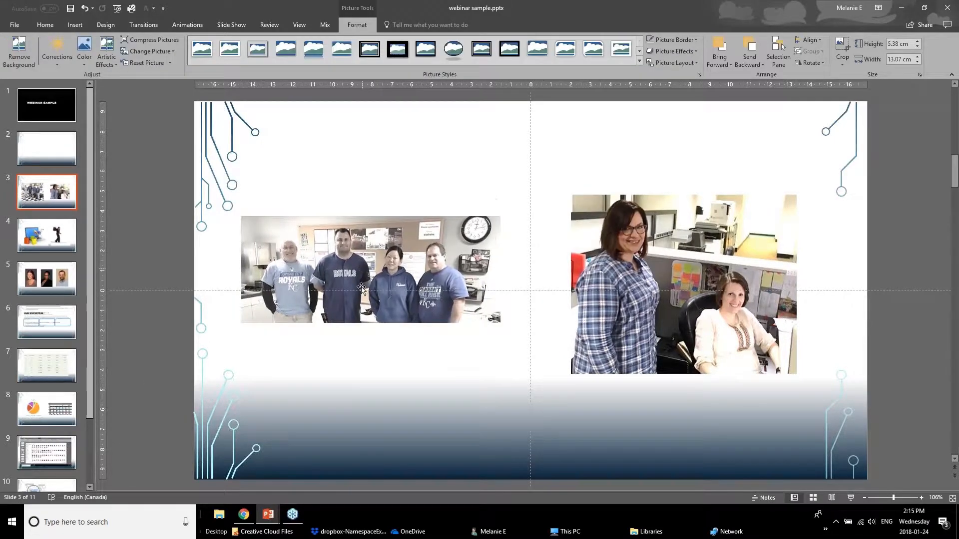
left_click(394, 278)
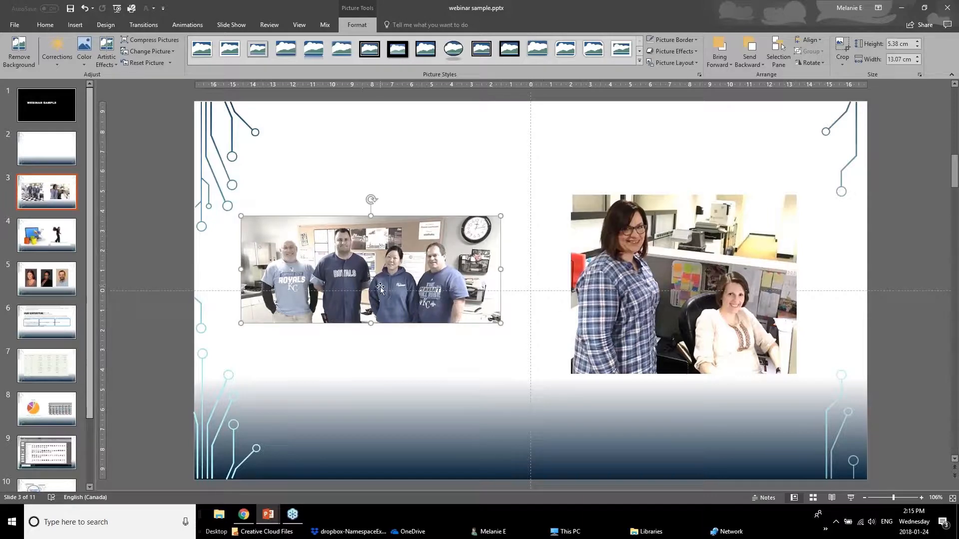
Reduce the color saturation of the two women's photo to 33% to match the group photo
left_click(687, 265)
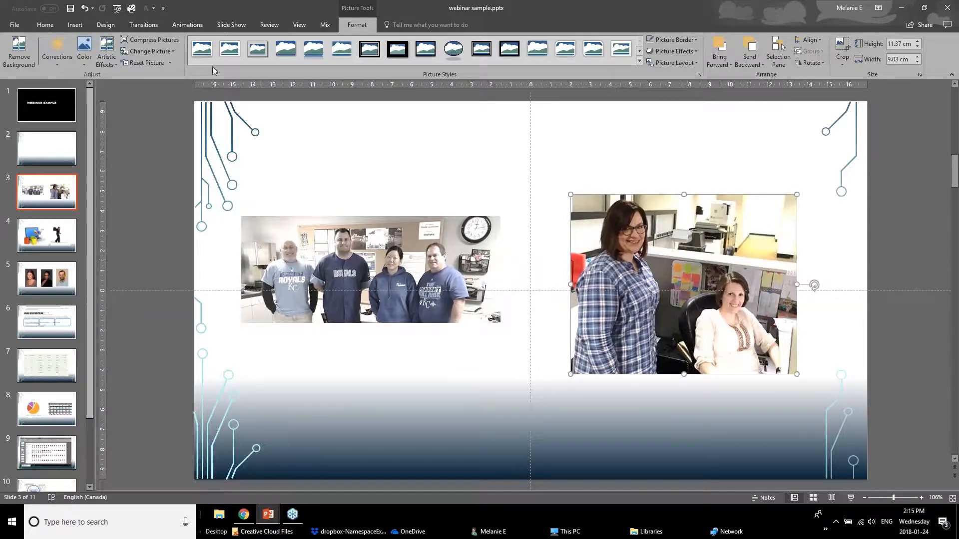
left_click(84, 50)
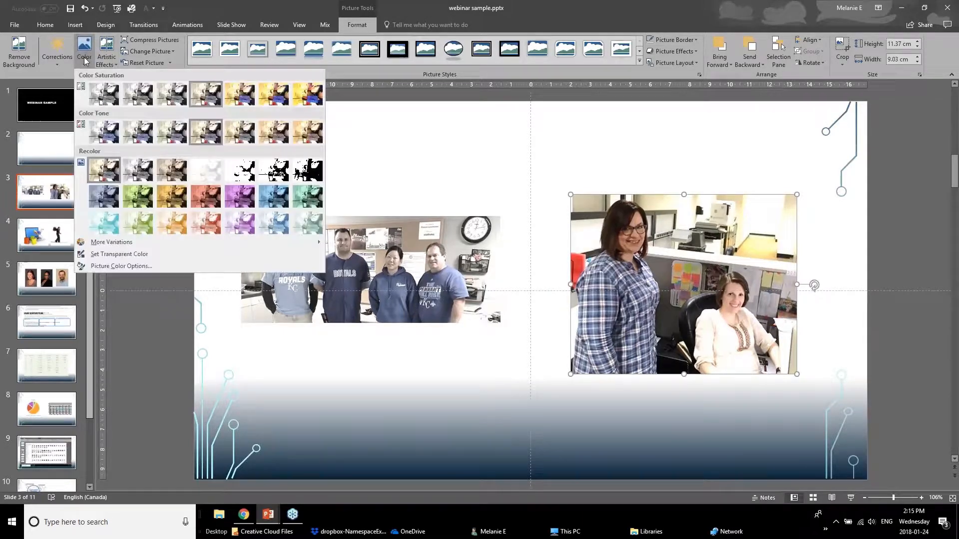
left_click(128, 98)
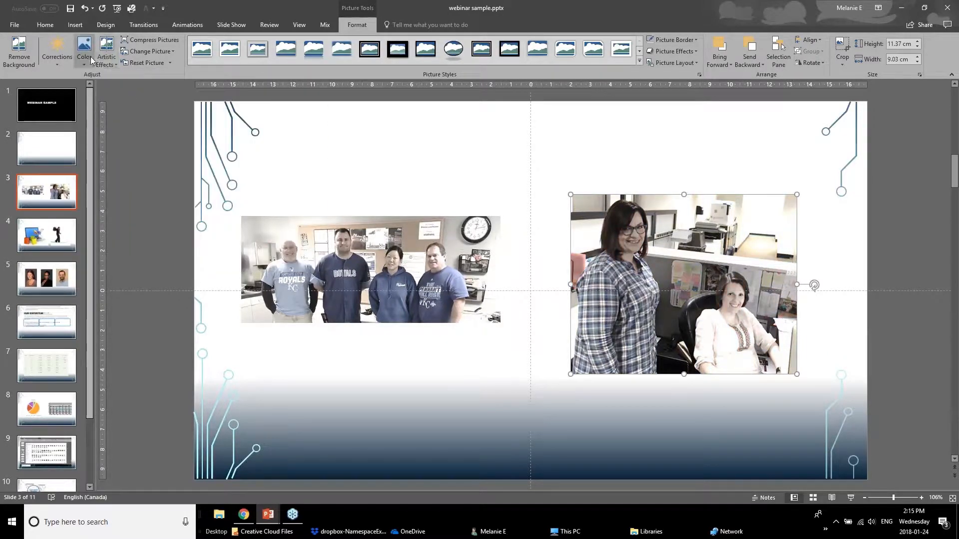
left_click(474, 353)
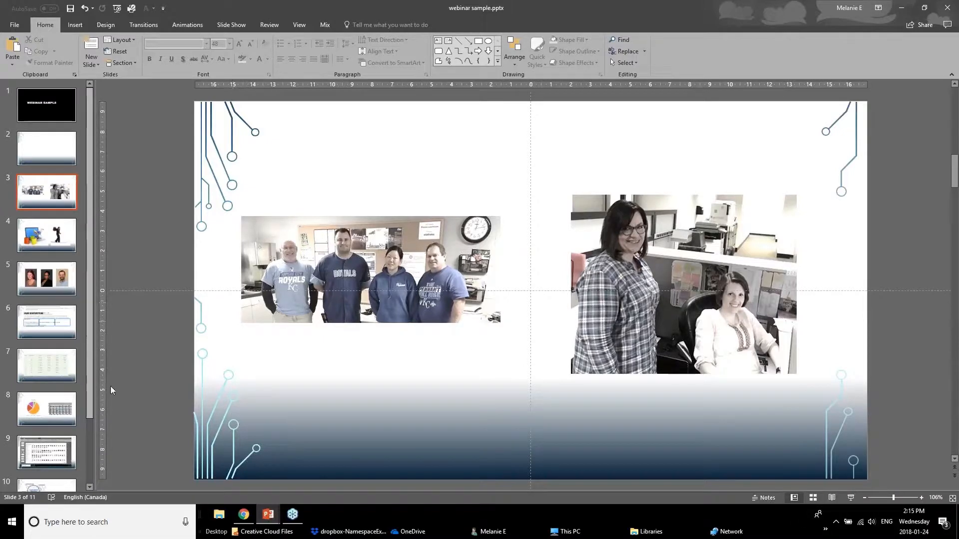
Switch to the Powerpoint Webinar January 2018 v1 presentation and view its Removing Background slide
mouse_move(268, 514)
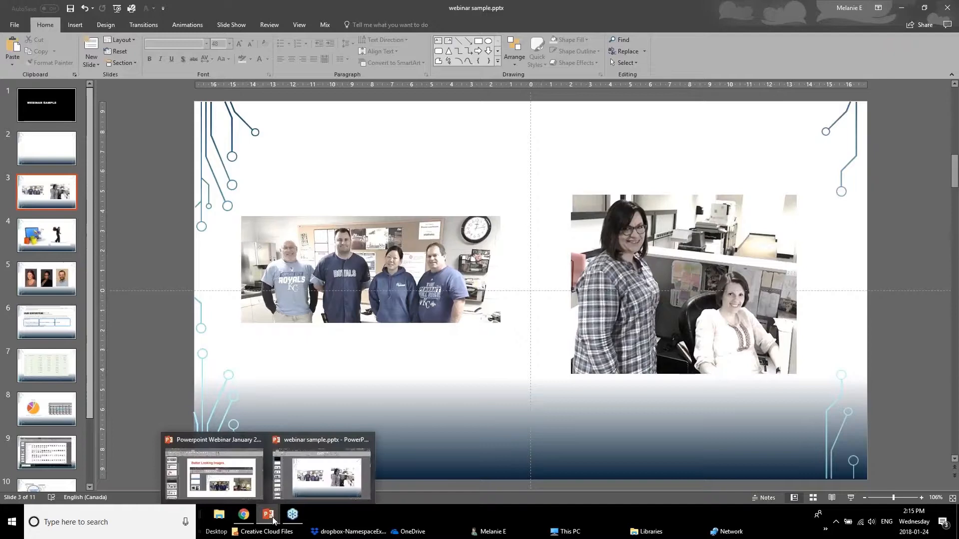
left_click(252, 494)
left_click(31, 447)
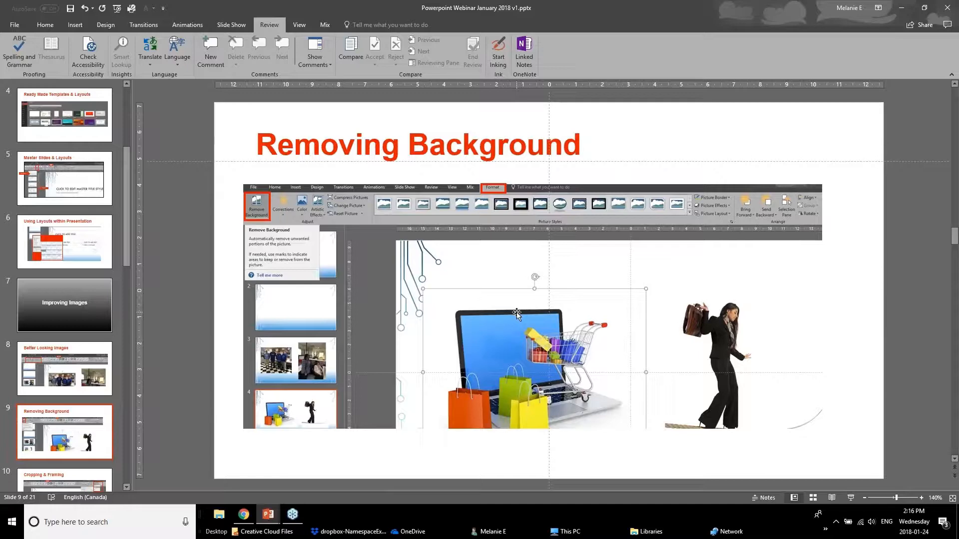
On slide 4 of webinar sample.pptx, move the laptop and shopping cart picture up and left over the circuit-line decoration
left_click(263, 516)
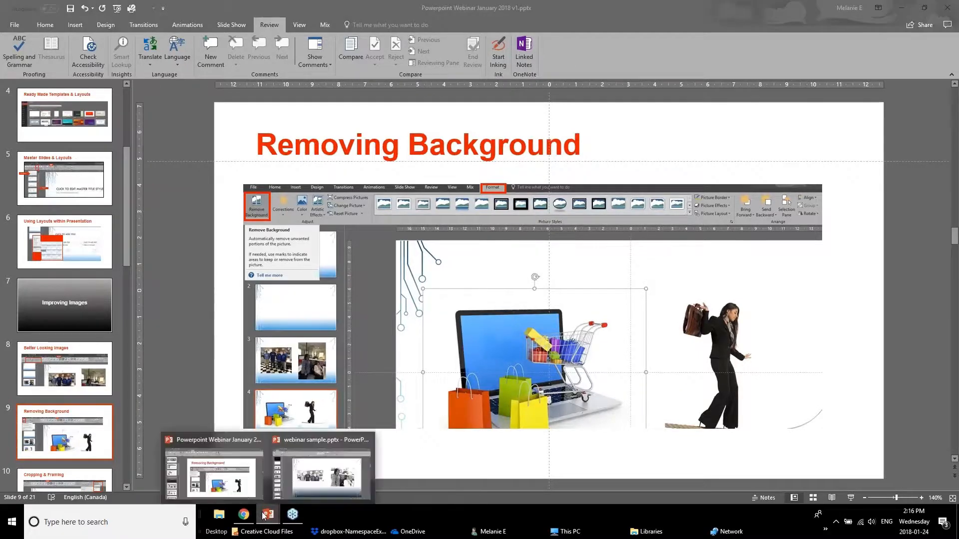
left_click(301, 466)
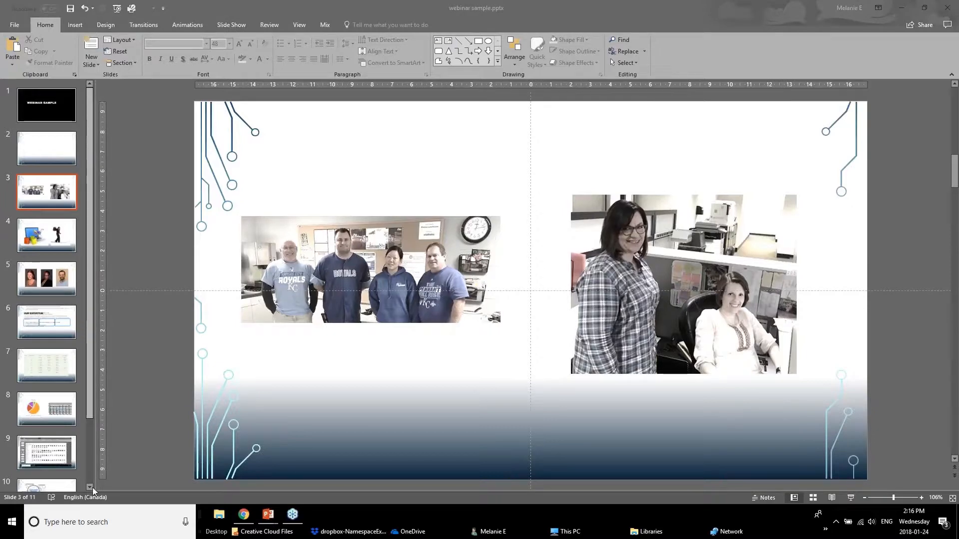
left_click(42, 233)
left_click_drag(471, 306, 430, 262)
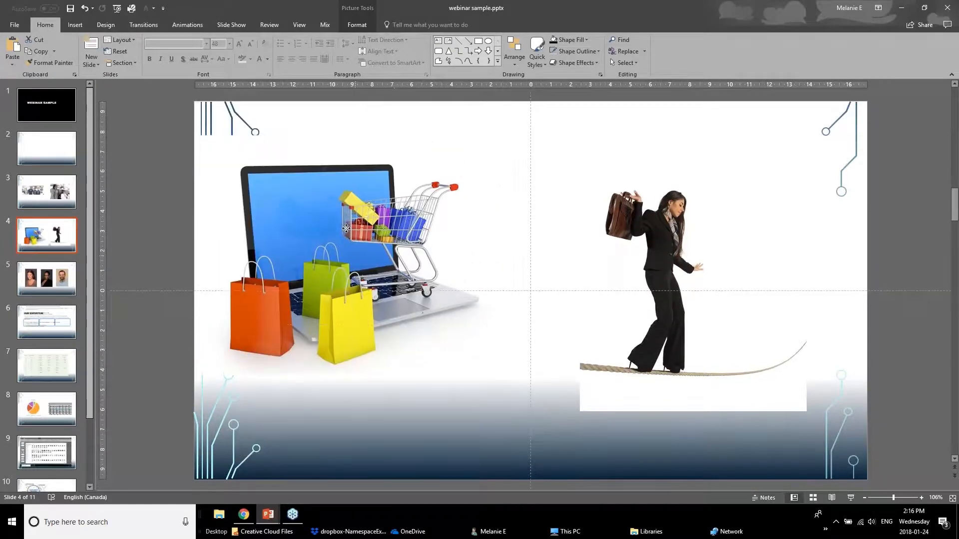
Reposition the laptop and tightrope woman pictures on slide 4 so their lower edges overlap the blue gradient
left_click_drag(346, 229, 378, 264)
left_click_drag(649, 286, 692, 239)
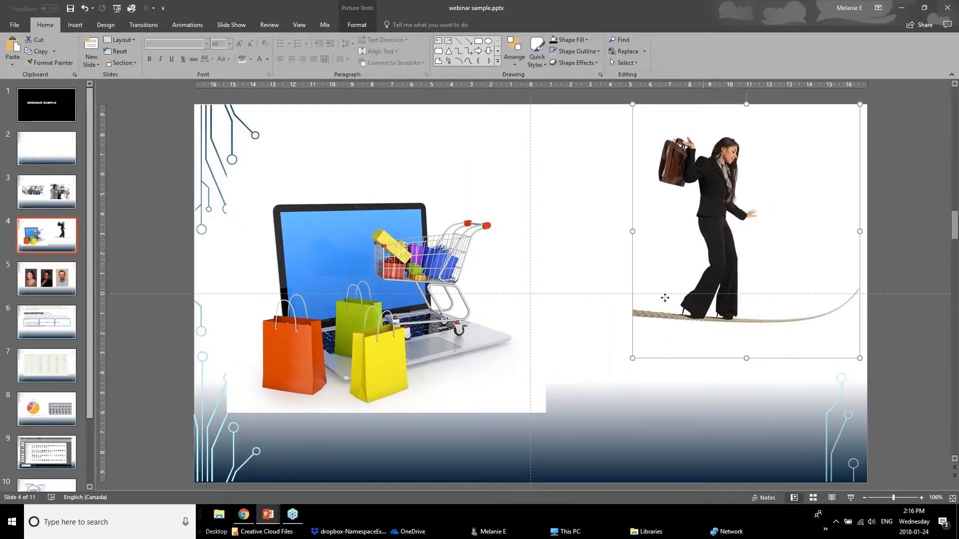
left_click_drag(665, 297, 657, 317)
mouse_move(404, 312)
left_mouse_down()
mouse_move(413, 298)
mouse_move(388, 358)
mouse_move(398, 318)
left_mouse_up()
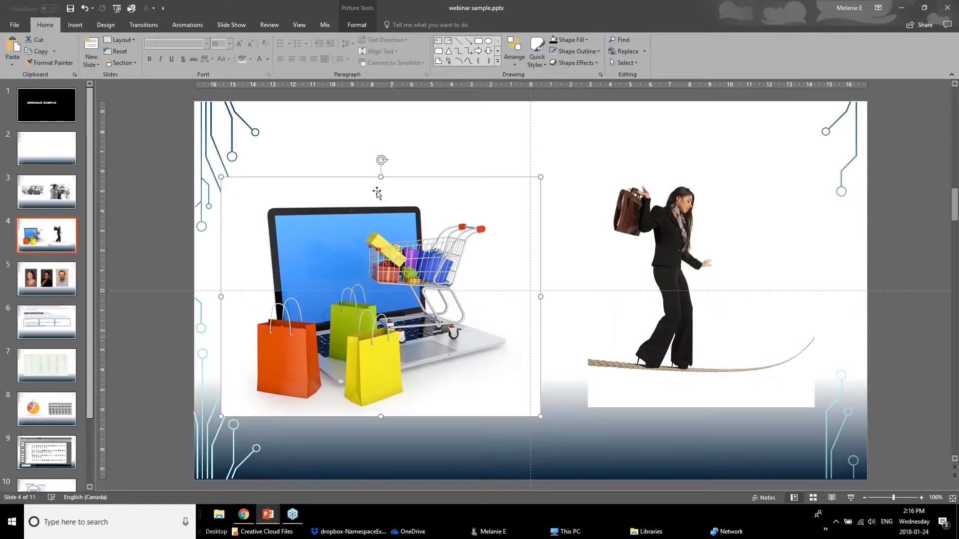
Start removing the laptop picture's background and mark the laptop's white base as an area to keep
left_click(352, 9)
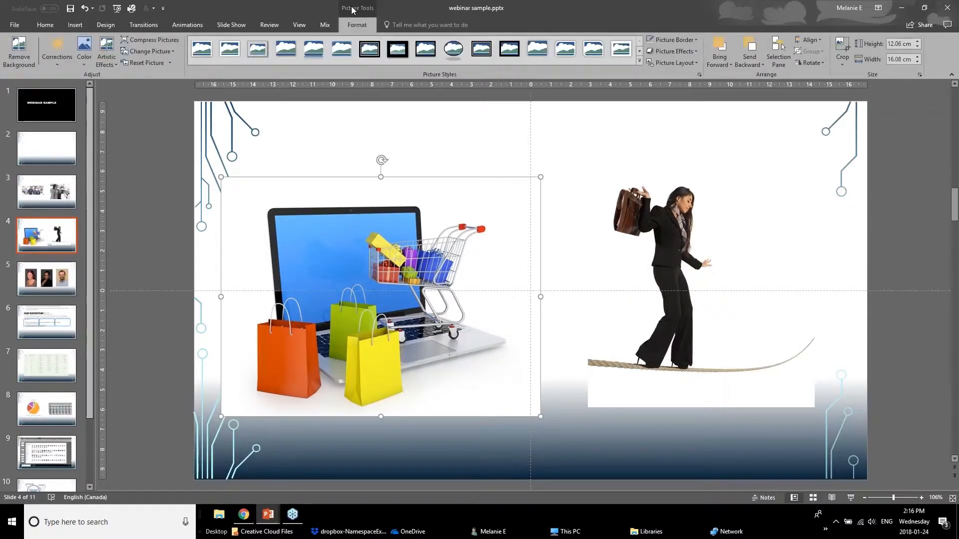
left_click(21, 60)
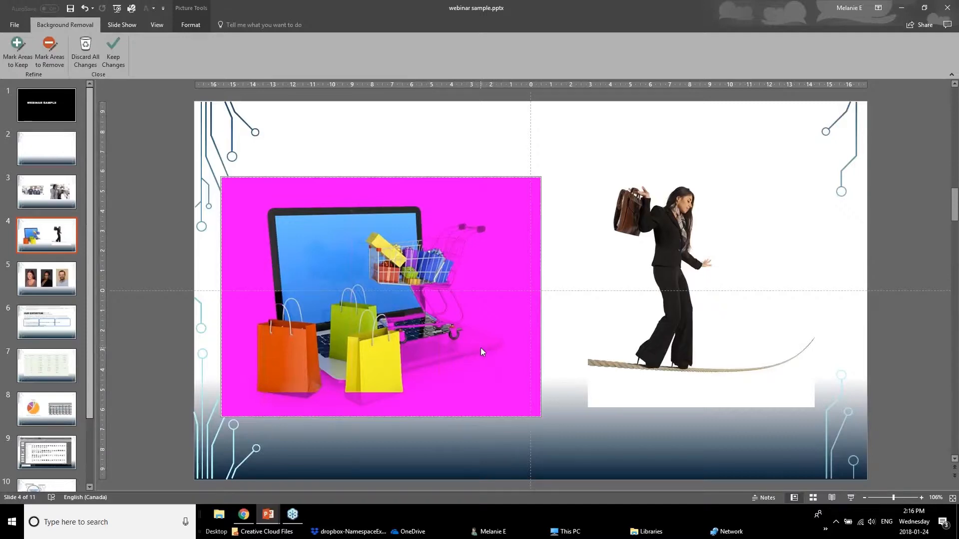
left_click(18, 64)
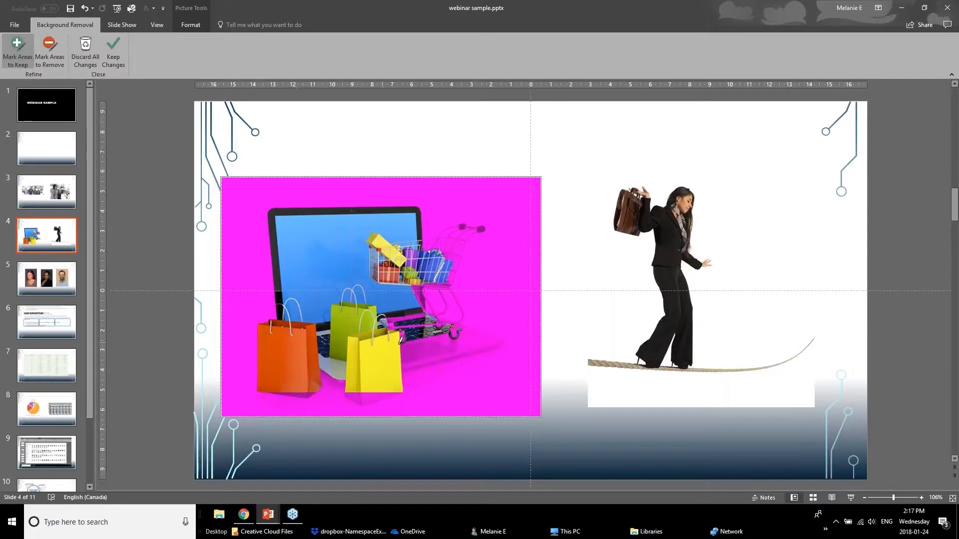
left_click_drag(470, 338, 405, 350)
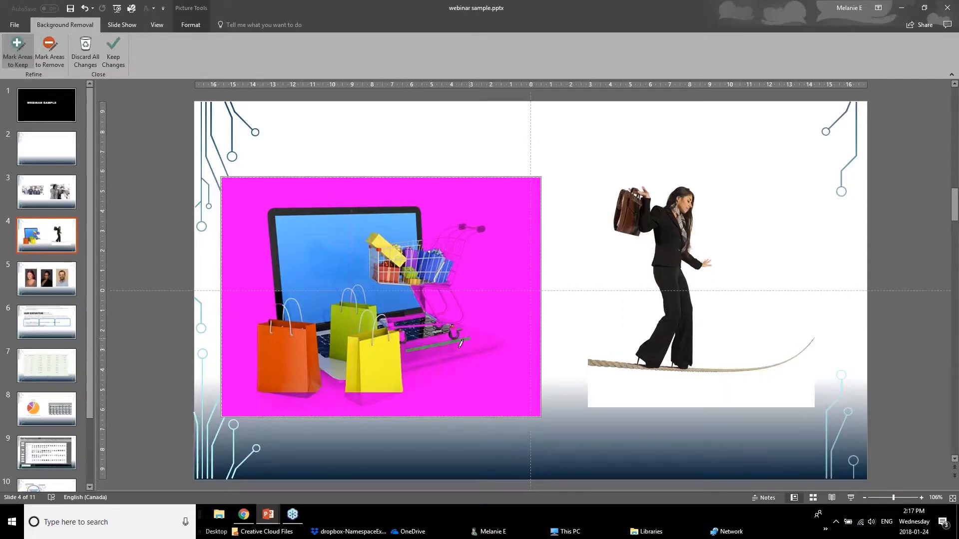
left_click_drag(492, 348, 425, 358)
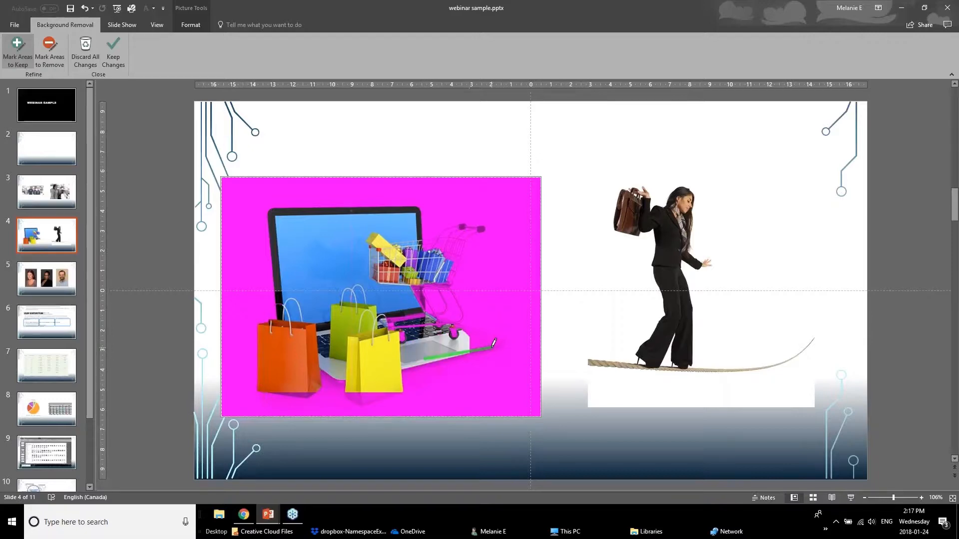
Mark the shopping cart's frame and the bottoms of the yellow and orange bags as areas to keep
mouse_move(461, 243)
left_mouse_down()
mouse_move(448, 301)
mouse_move(464, 319)
left_mouse_up()
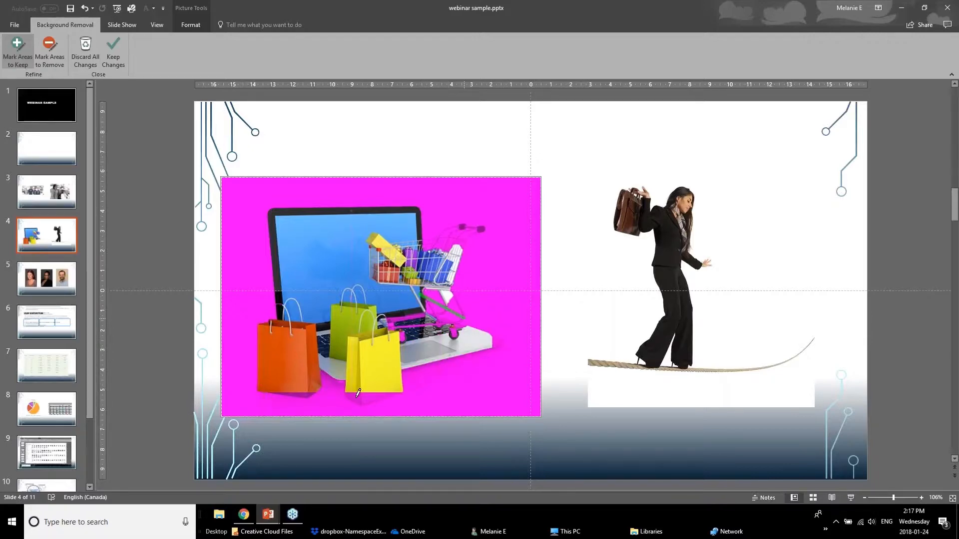
left_click_drag(356, 397, 375, 395)
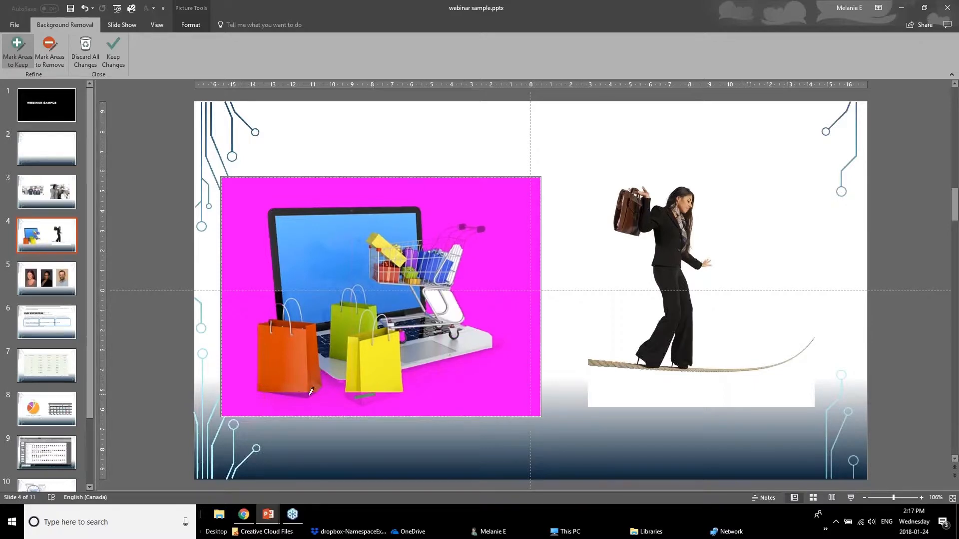
left_click_drag(298, 393, 313, 396)
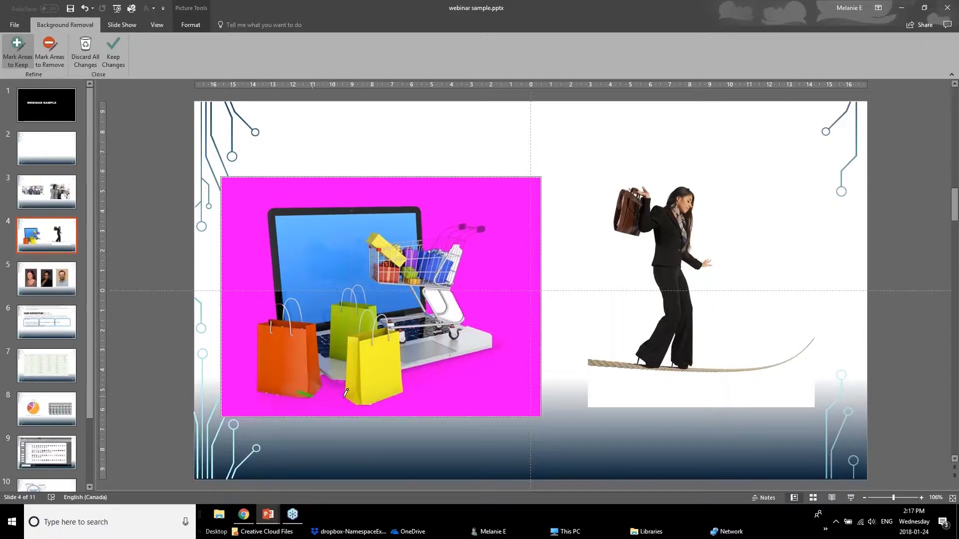
Mark the laptop's front edge and outer corner to keep, apply the background removal, and move the picture slightly up
left_click_drag(424, 372, 497, 352)
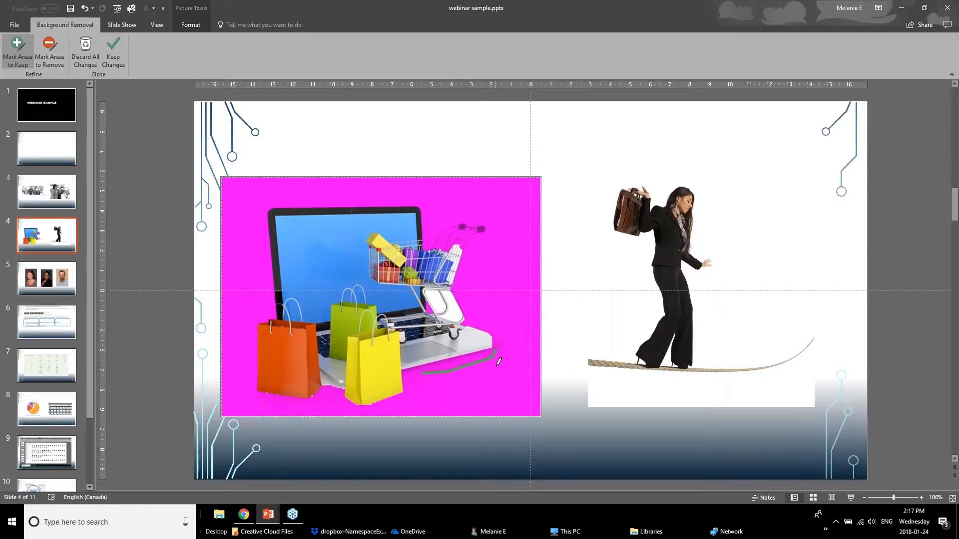
left_click_drag(502, 340, 507, 349)
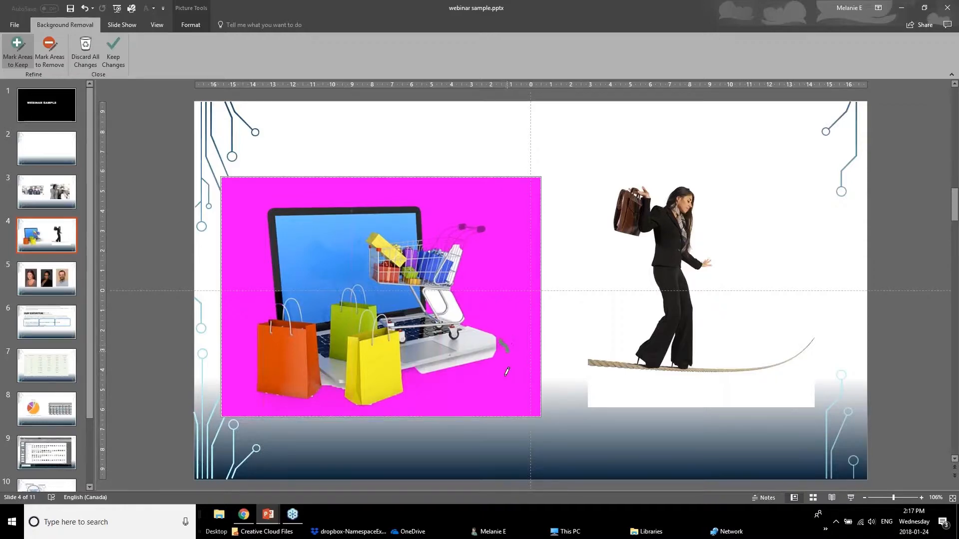
left_click_drag(466, 319, 477, 329)
left_click_drag(407, 373, 424, 375)
left_click(115, 59)
left_click_drag(394, 369, 357, 301)
Remove the tightrope woman picture's background, keeping both rope ends, and move the picture up and to the left
left_click(594, 180)
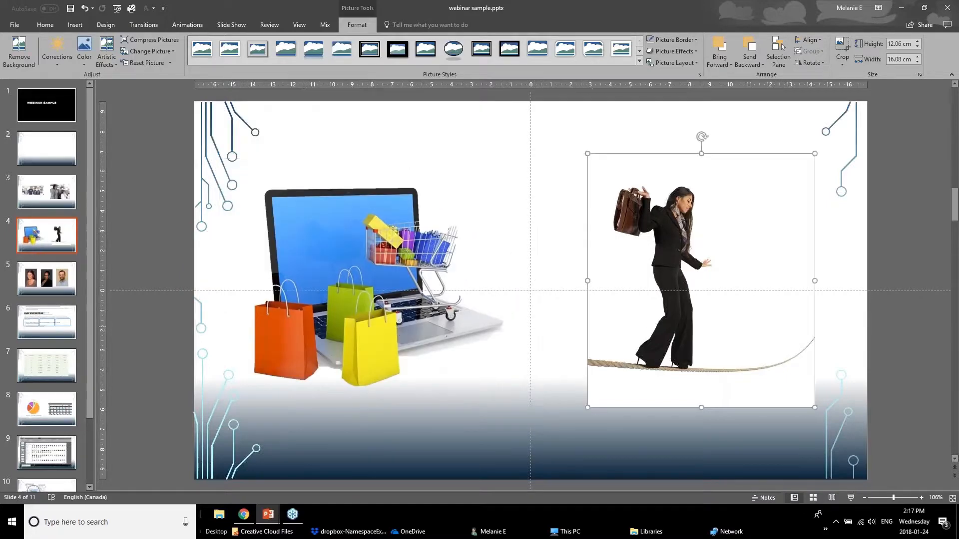
left_click(19, 50)
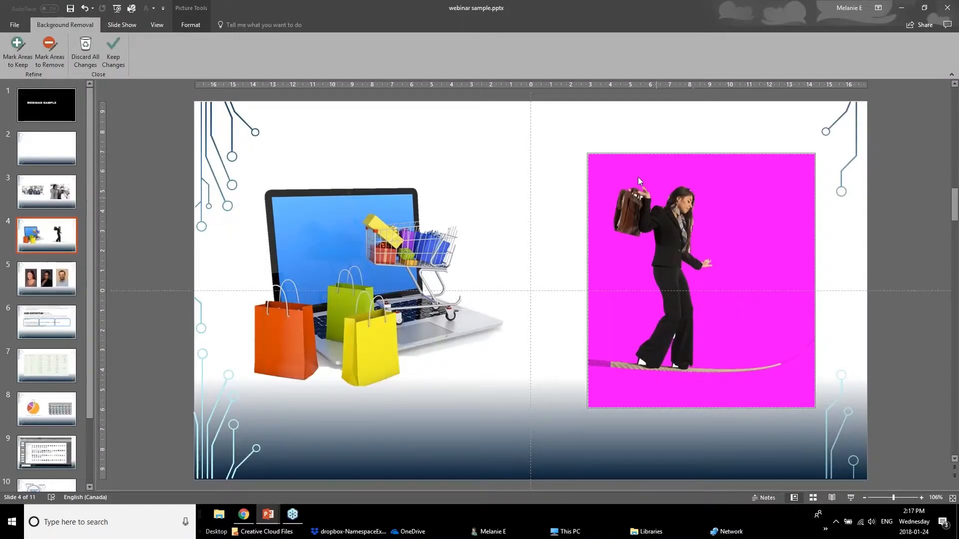
left_click(17, 52)
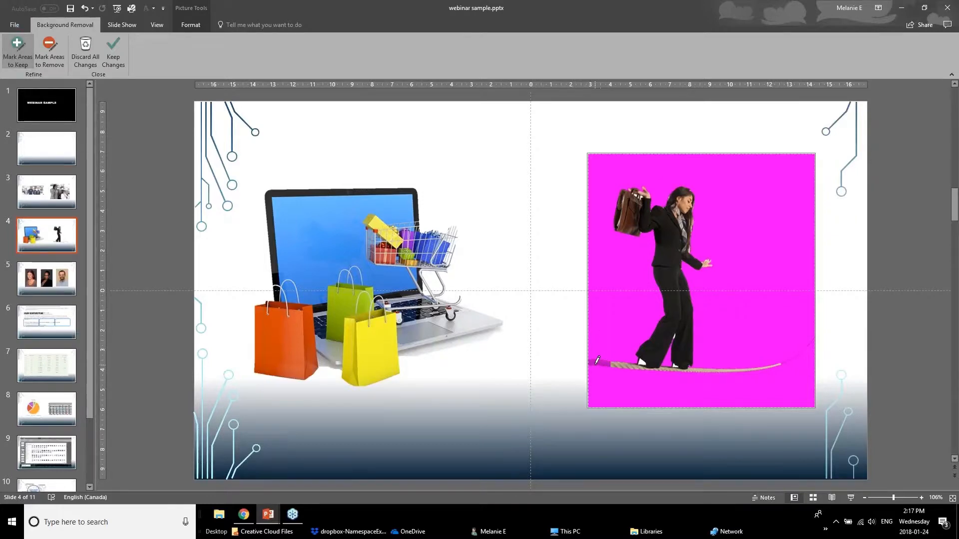
left_click_drag(622, 366, 610, 365)
left_click_drag(784, 363, 797, 356)
left_click(108, 54)
left_click_drag(698, 306, 670, 274)
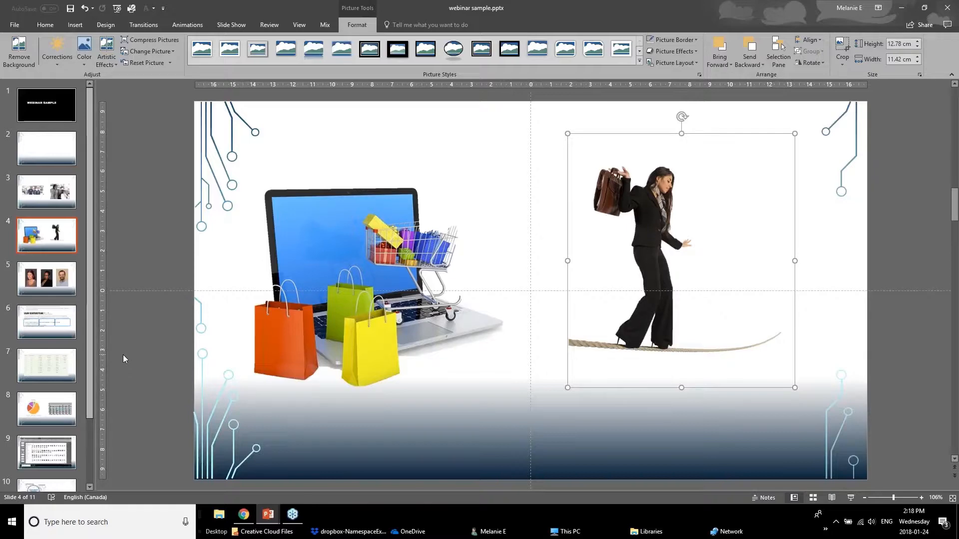
On slide 5, crop the first portrait, the woman in the brown top, to an oval shape
left_click(35, 281)
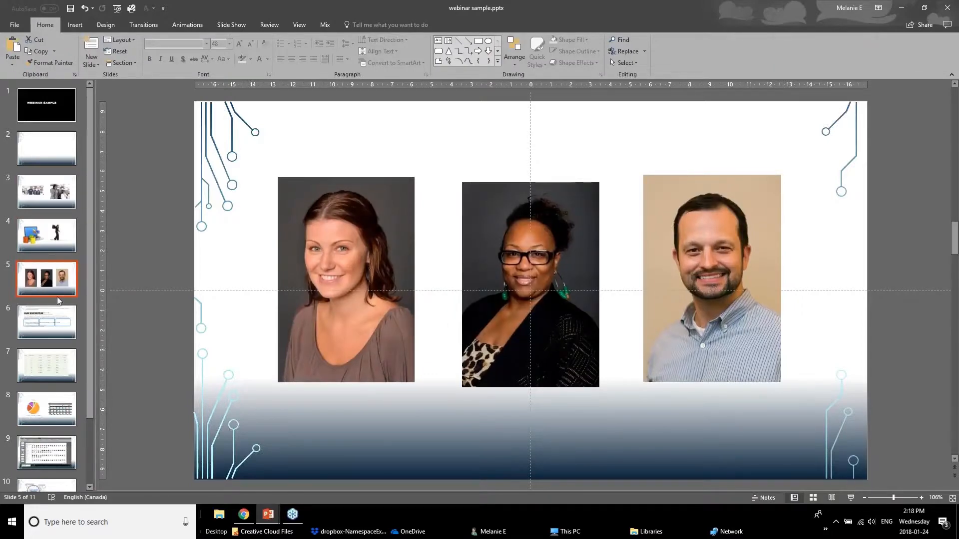
left_click(284, 298)
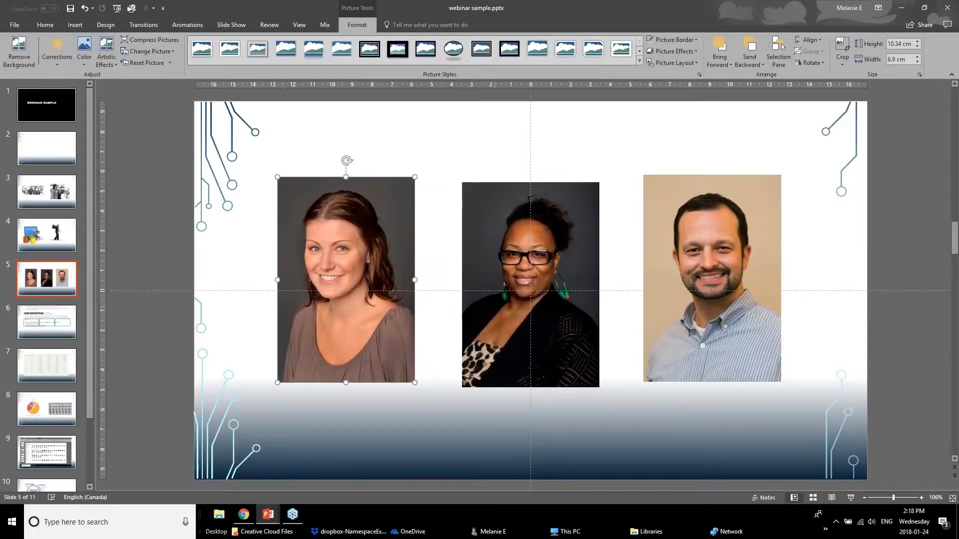
left_click(493, 306)
left_click(650, 311)
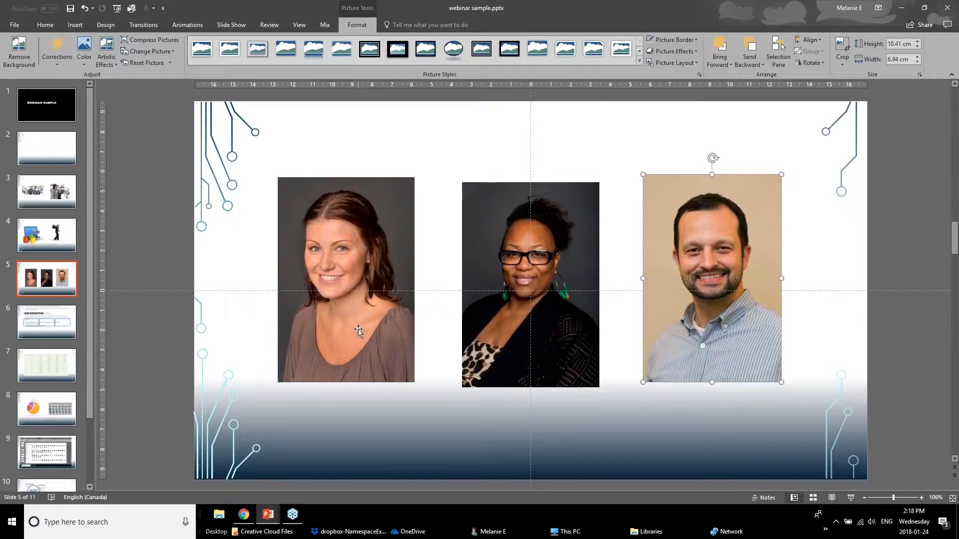
left_click(368, 298)
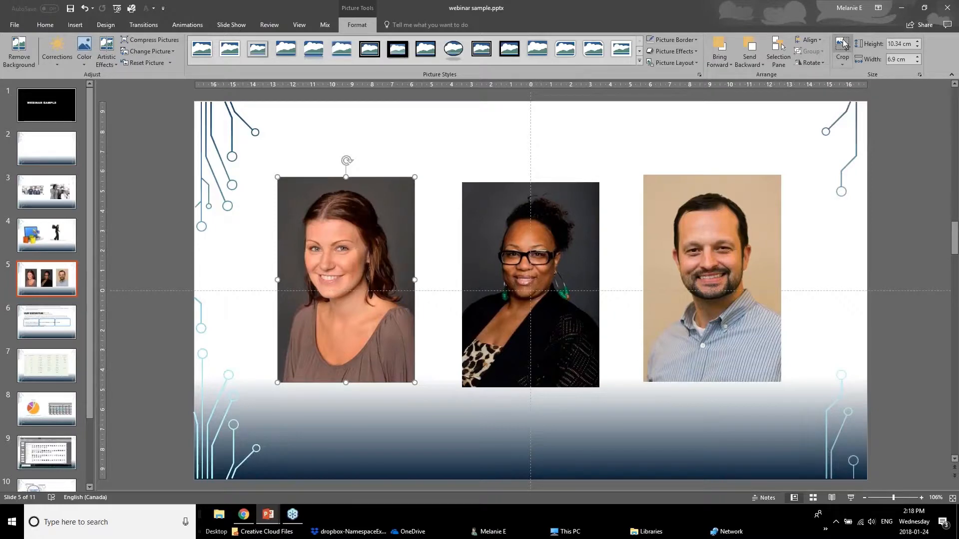
left_click(845, 67)
mouse_move(850, 89)
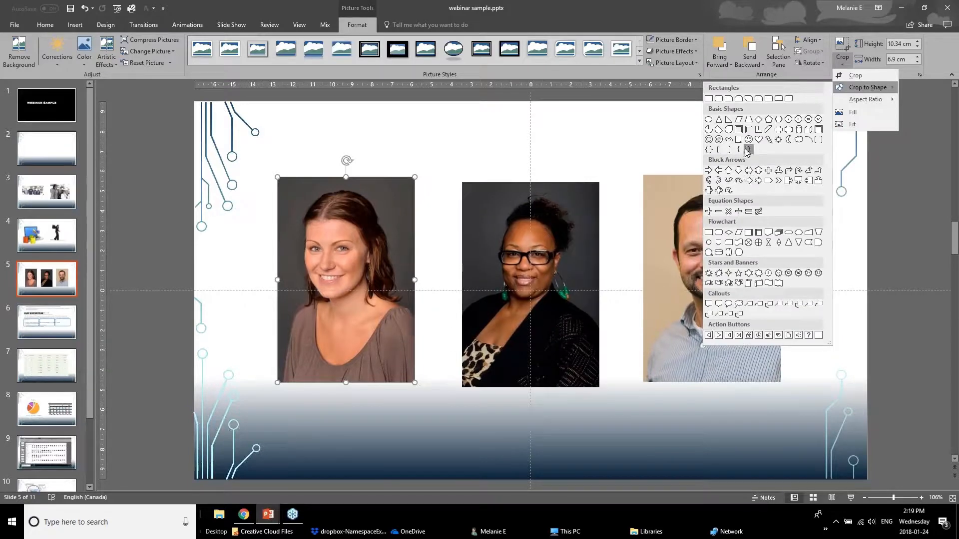
left_click(709, 120)
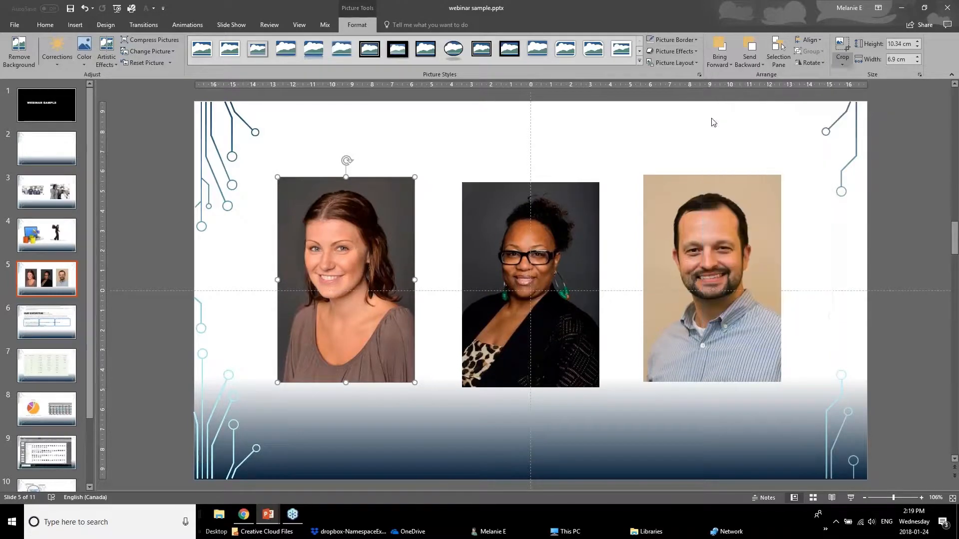
Tighten the first portrait's oval crop around the face to about 6.11 cm high by 5.48 cm wide and move it slightly down
left_click(843, 44)
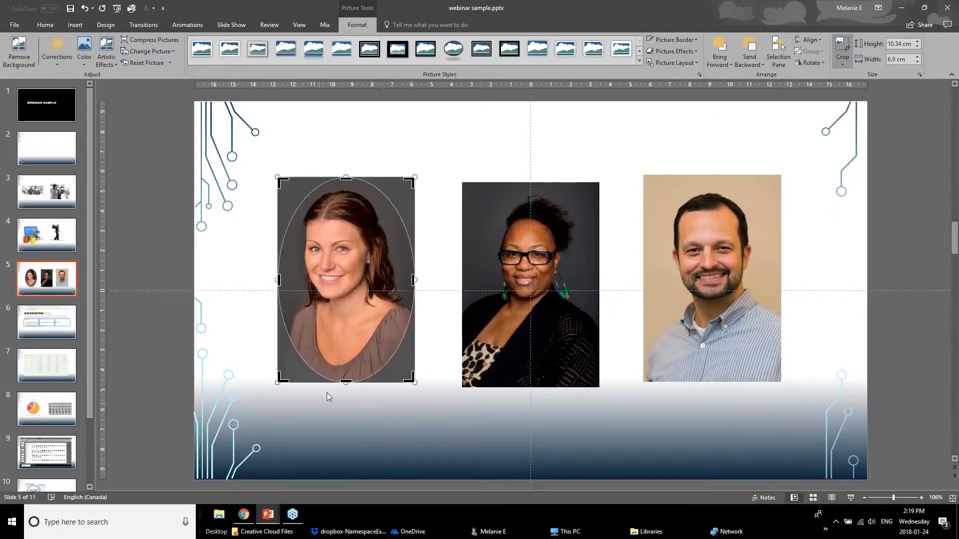
left_click_drag(344, 385, 345, 324)
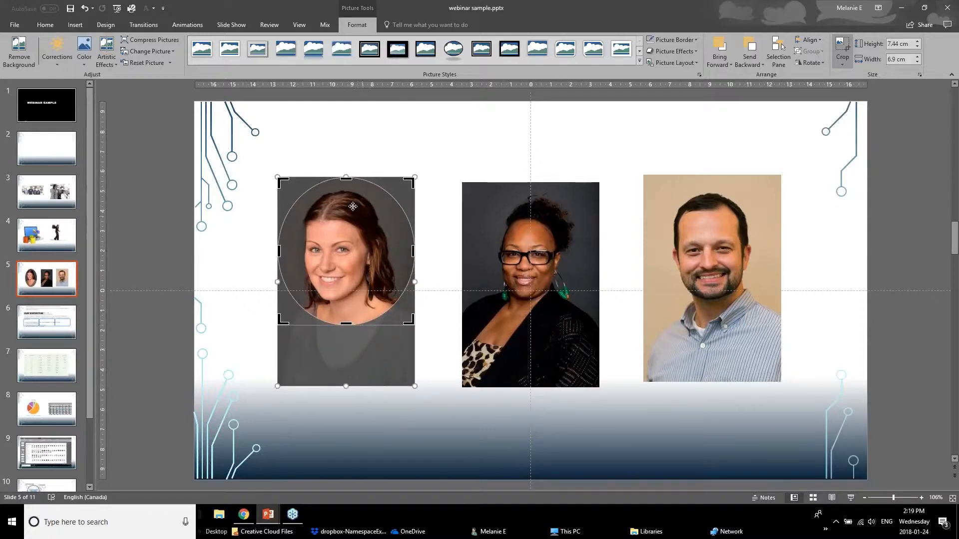
left_click_drag(348, 181, 348, 192)
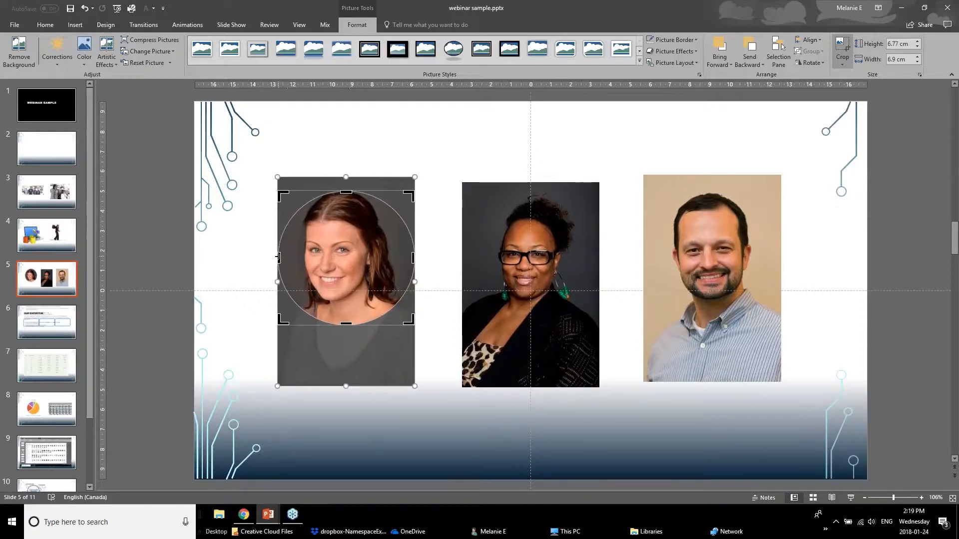
left_click_drag(280, 254, 285, 256)
left_click_drag(404, 260, 394, 254)
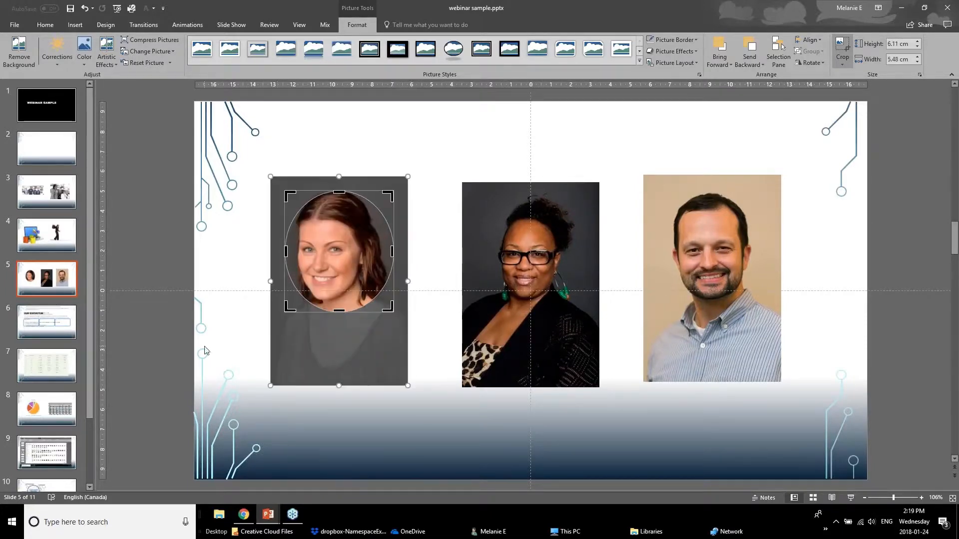
left_click(263, 343)
left_click(326, 273)
left_click_drag(381, 282, 377, 293)
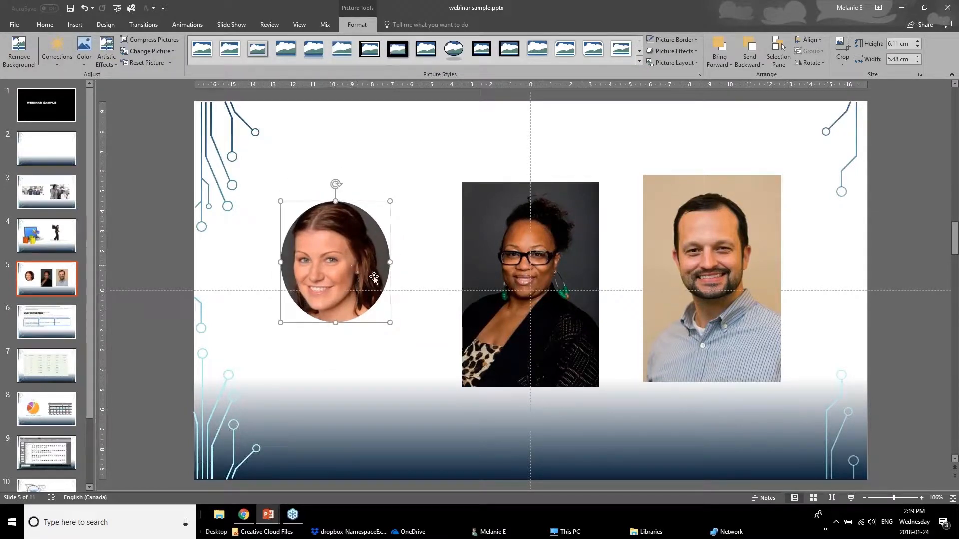
left_click(349, 364)
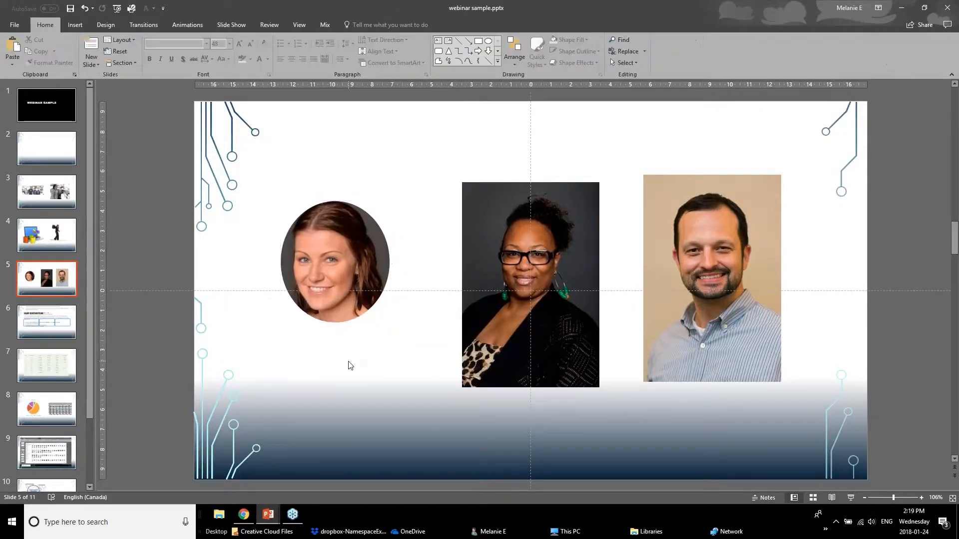
Copy the first portrait's oval format onto the middle portrait with Format Painter
left_click(372, 279)
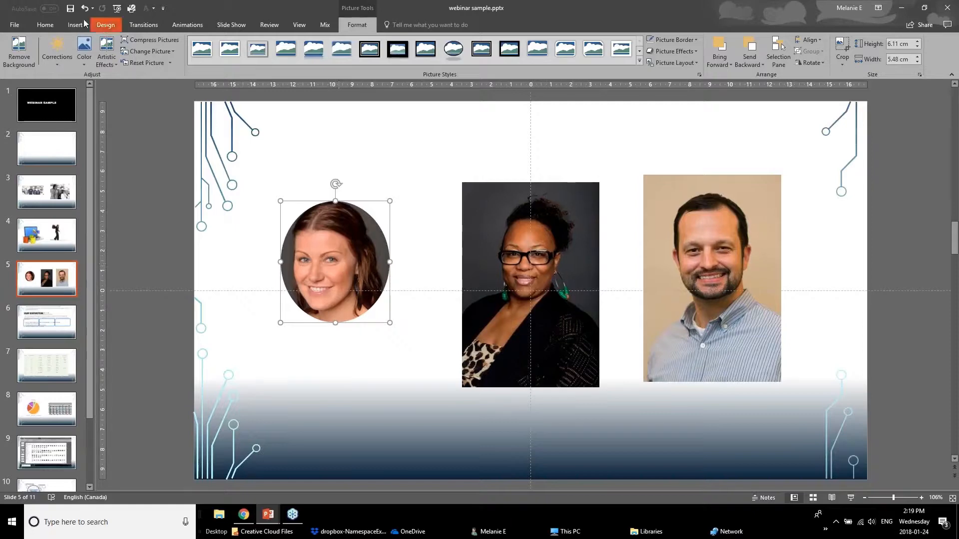
left_click(45, 25)
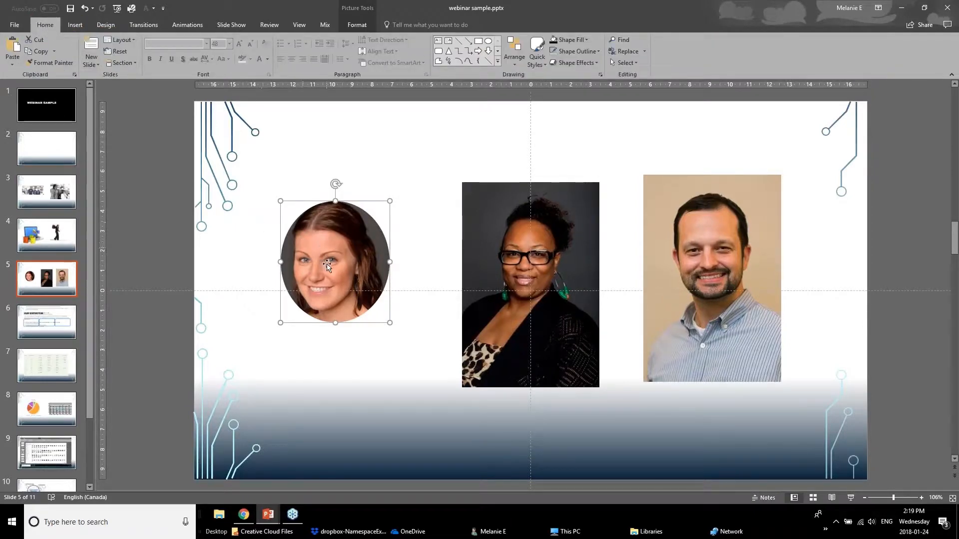
left_click(58, 64)
left_click(516, 211)
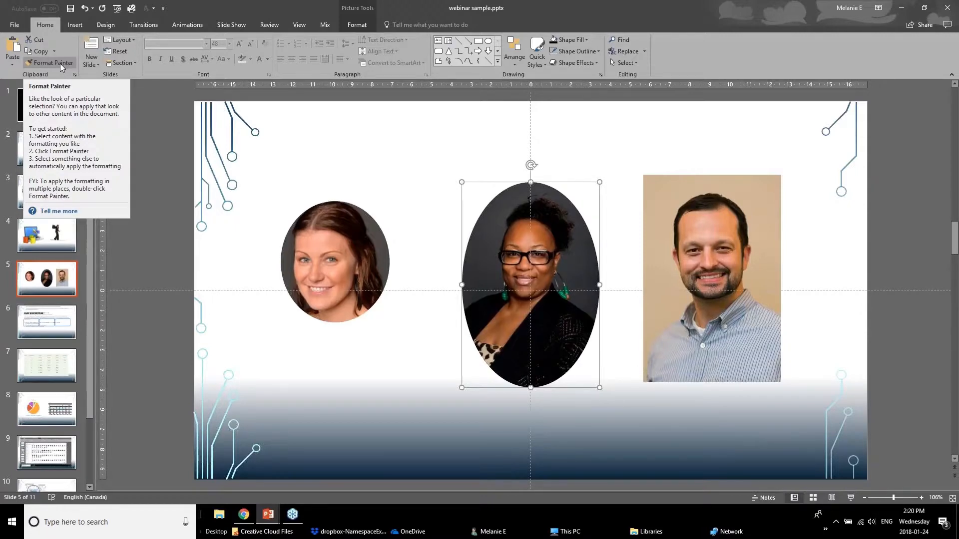
Copy the first portrait's oval format onto the man's portrait with Format Painter, and leave the middle portrait selected
left_click(61, 67)
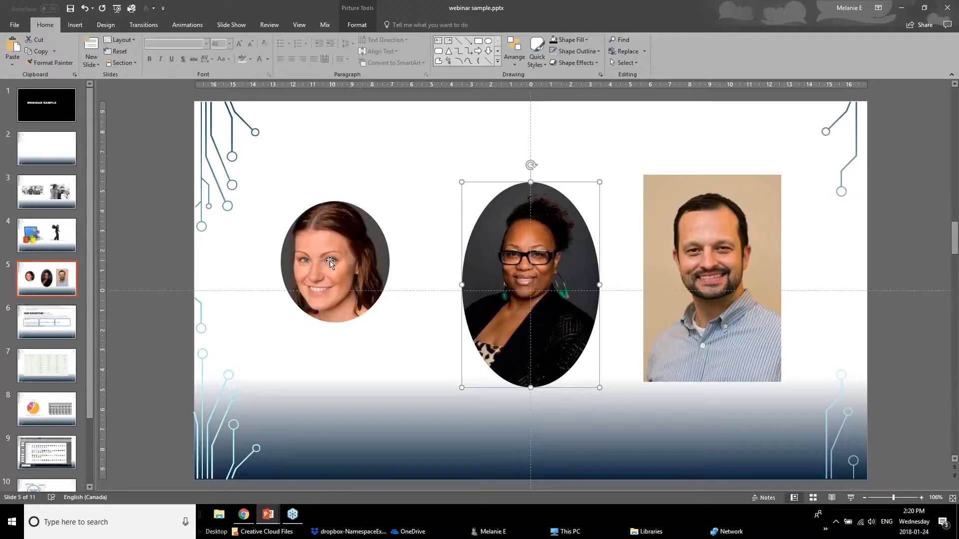
left_click(330, 263)
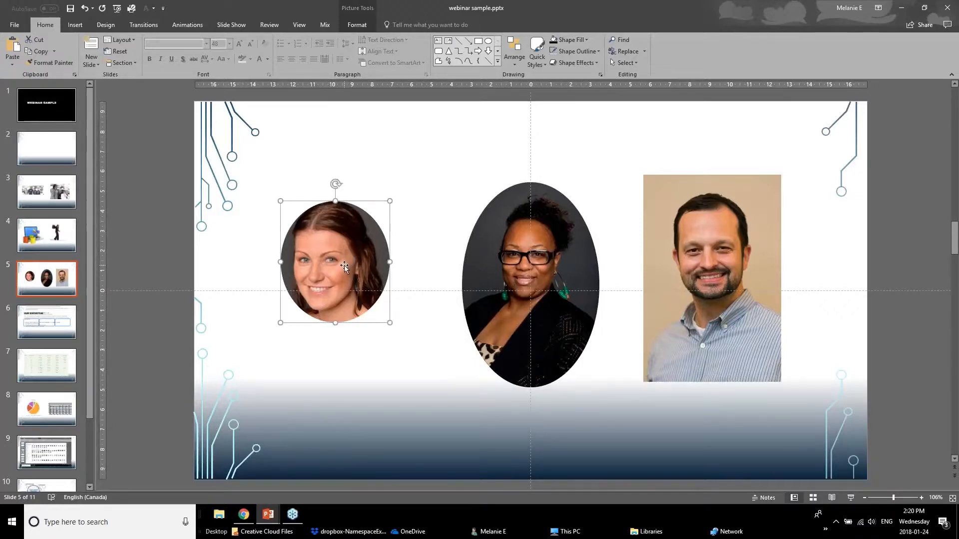
left_click(47, 65)
left_click(693, 256)
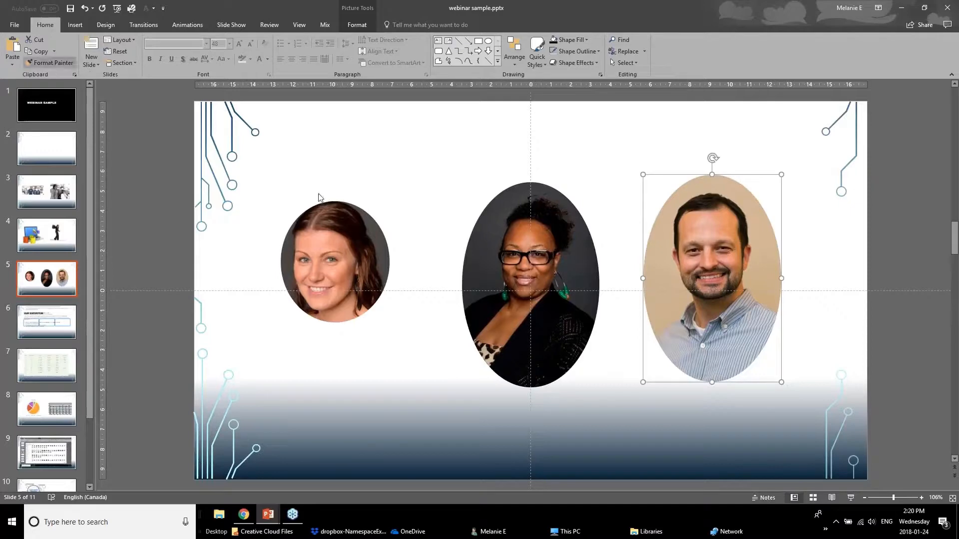
left_click(498, 314)
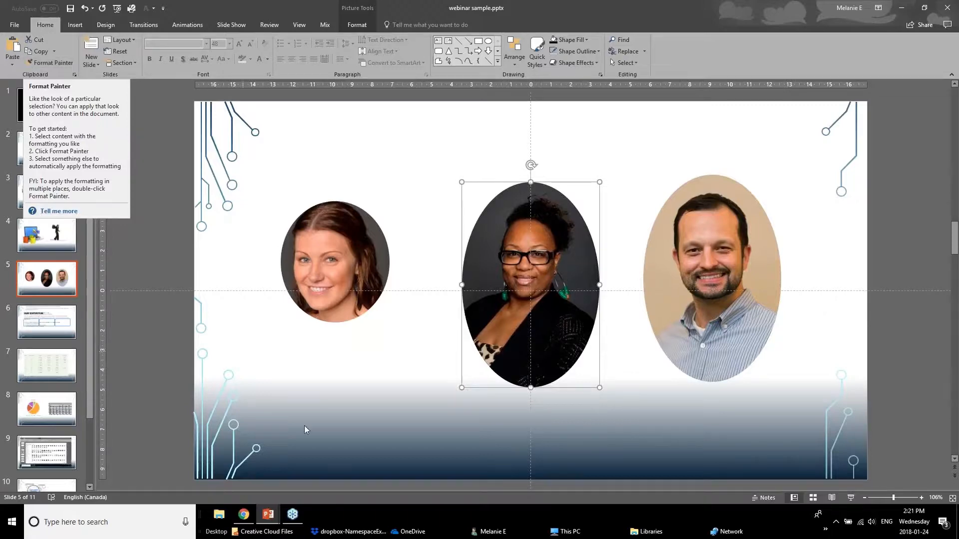
Switch to Powerpoint Webinar January 2018 v1.pptx and review slides 8 to 10, ending on the Cropping & Framing slide
left_click(297, 409)
left_click(275, 519)
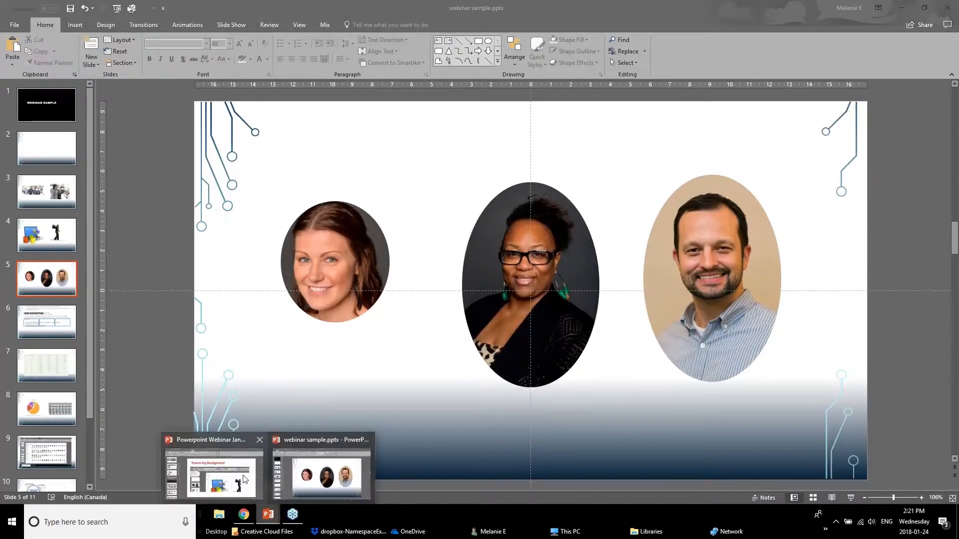
left_click(215, 474)
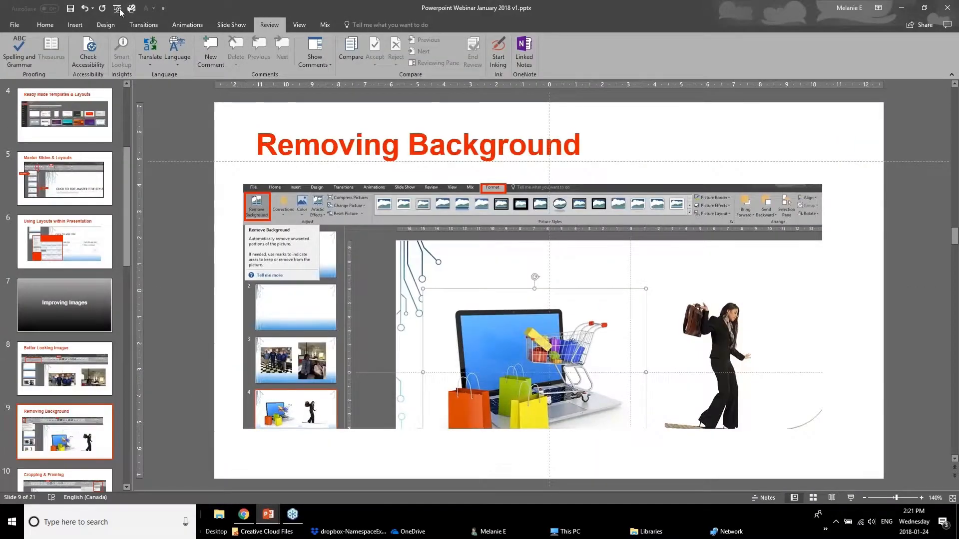
left_click(87, 380)
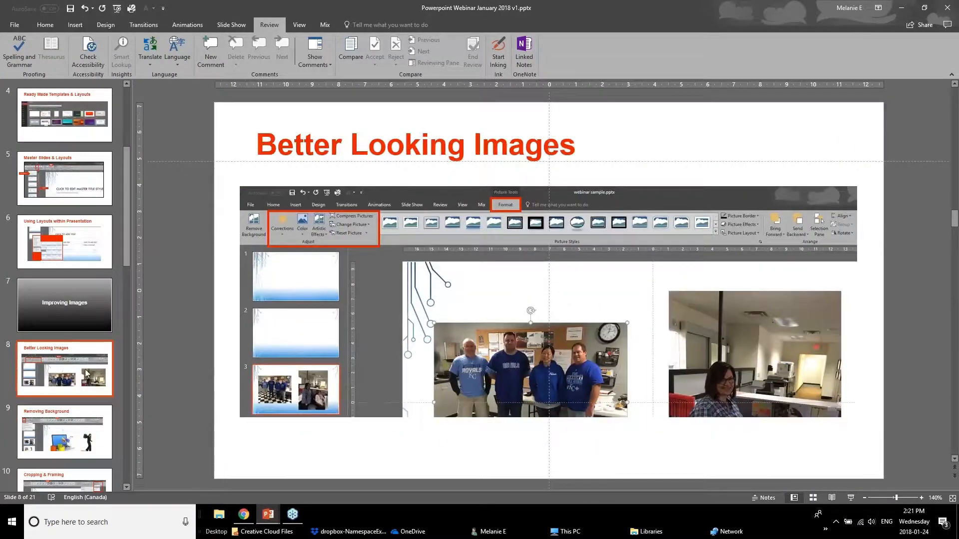
scroll(87, 377, "down", 3)
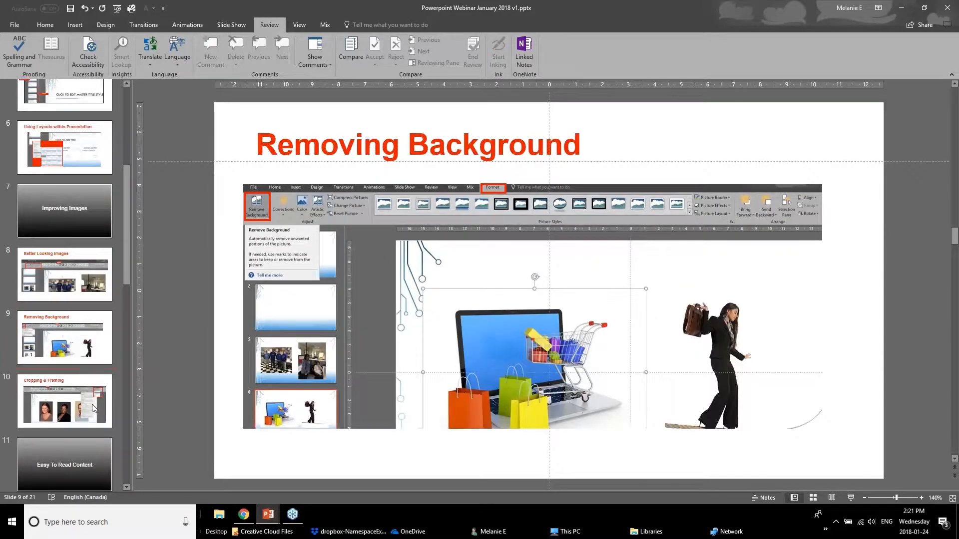
scroll(72, 402, "down", 2)
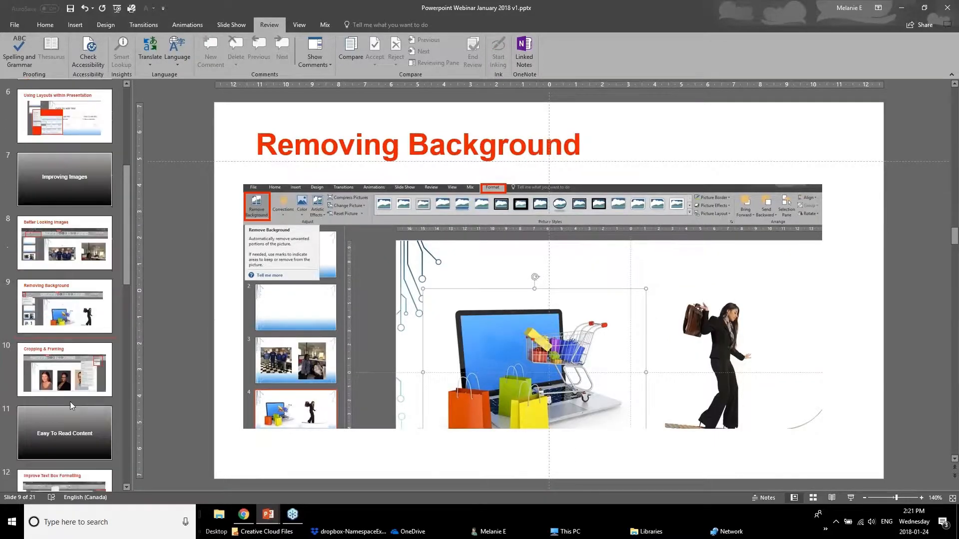
left_click(73, 334)
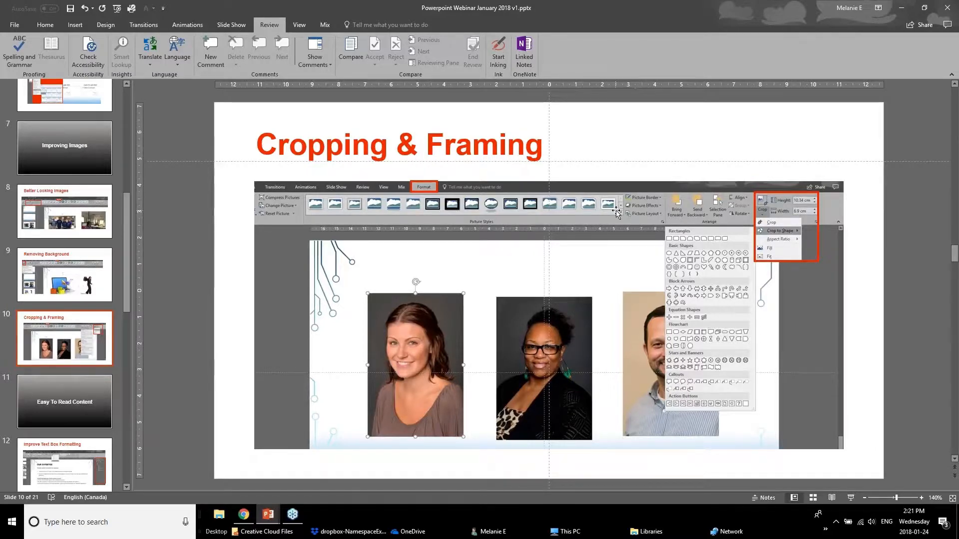
In webinar sample.pptx, apply the tilted white frame picture style to the first portrait on slide 5 and move it slightly up toward the middle portrait
left_click(268, 514)
left_click(314, 487)
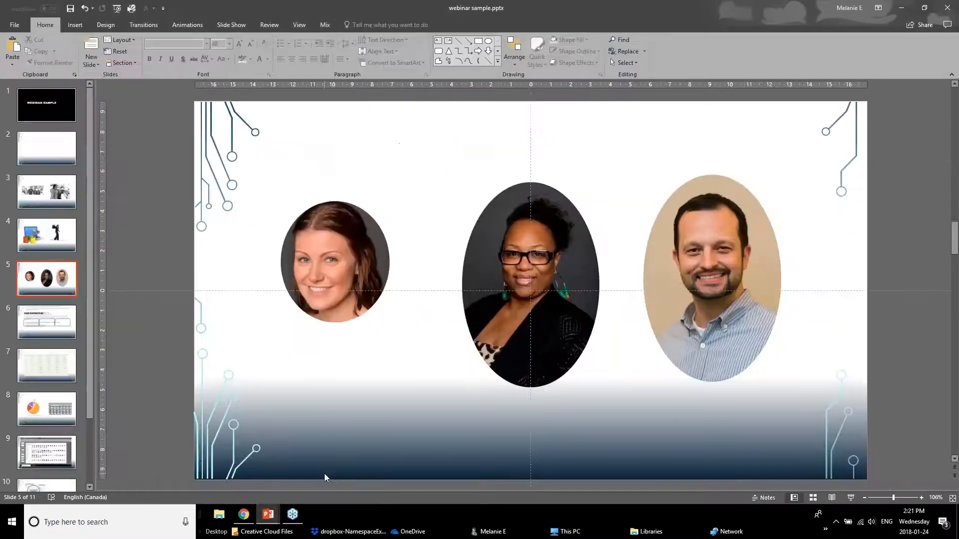
left_click(288, 205)
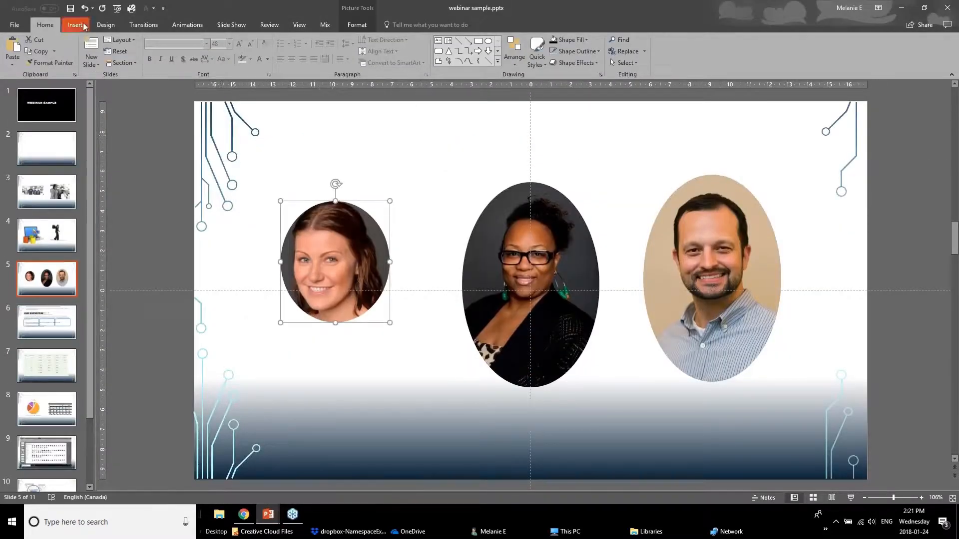
left_click(357, 22)
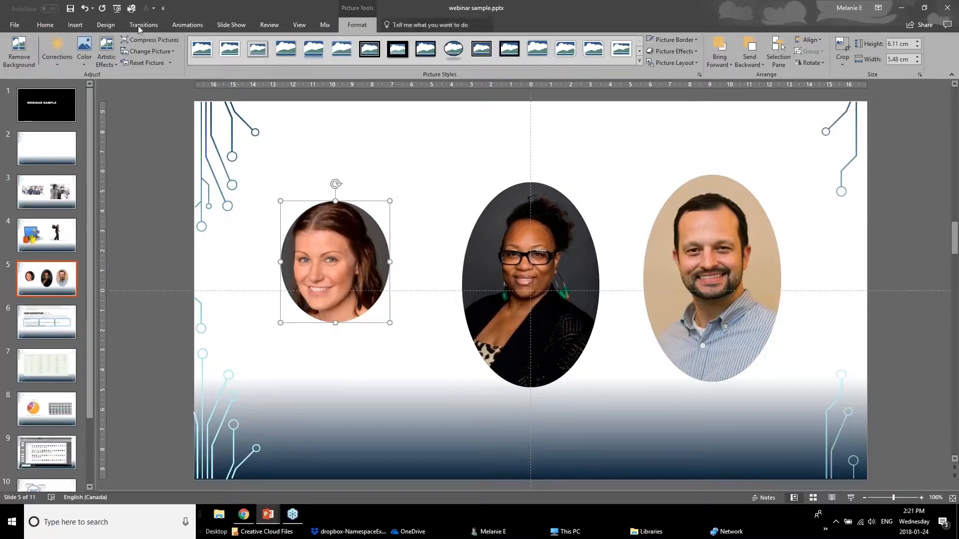
left_click(640, 61)
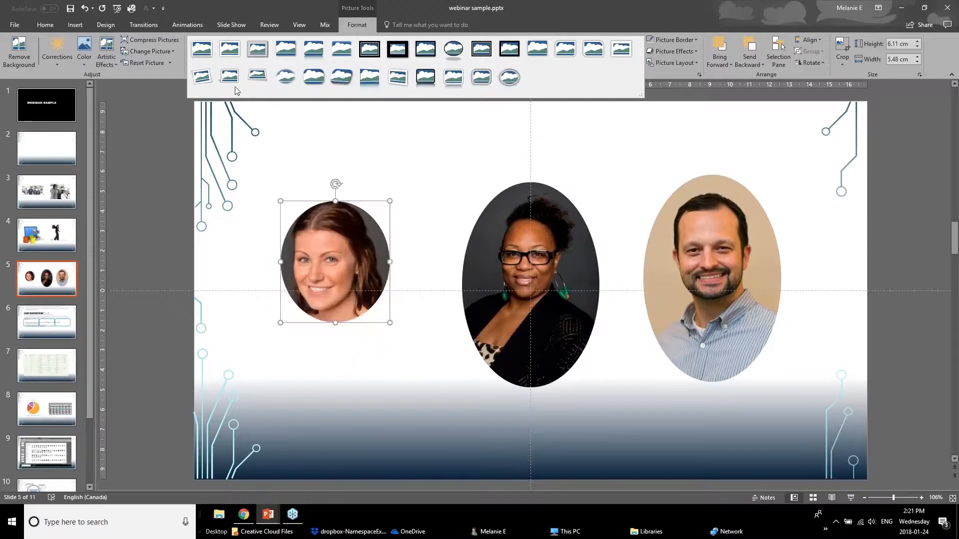
left_click(202, 76)
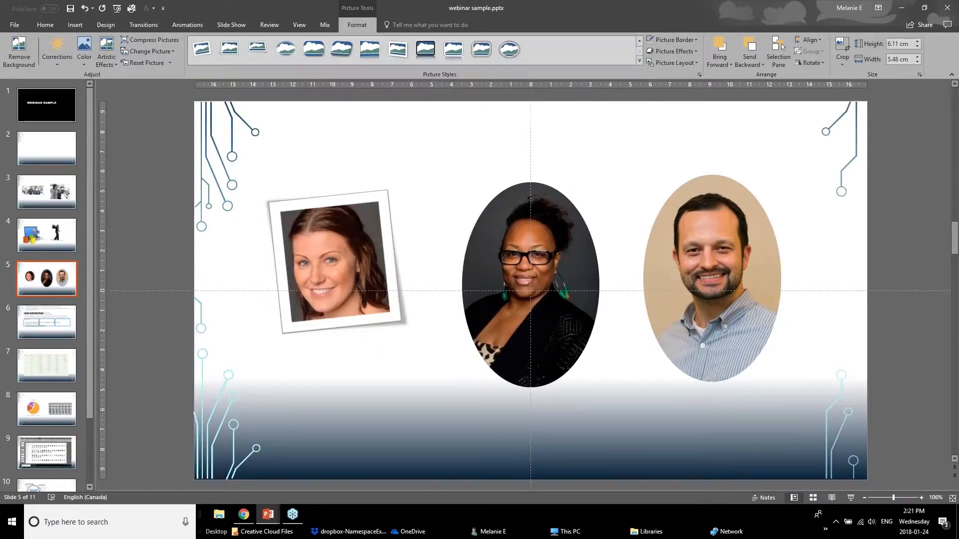
left_click_drag(346, 266, 361, 242)
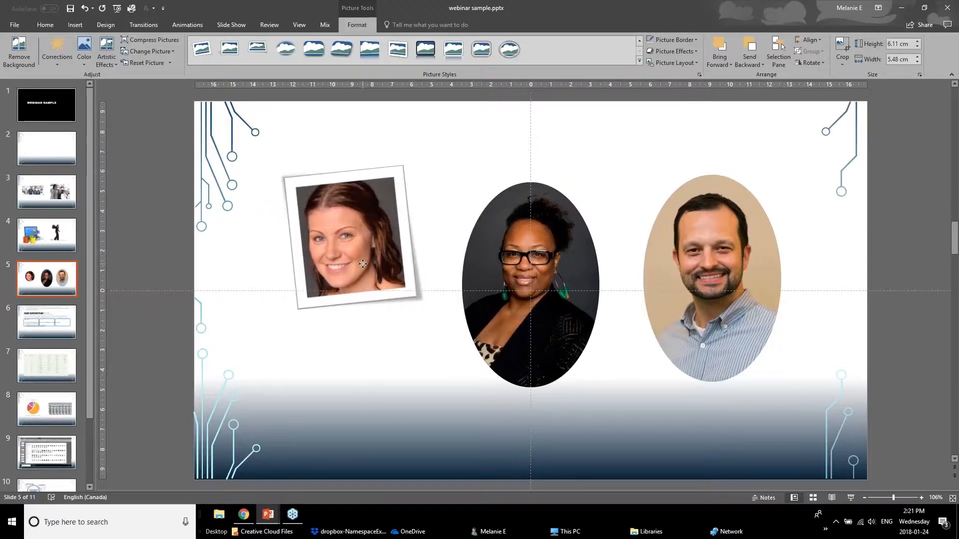
left_click(192, 298)
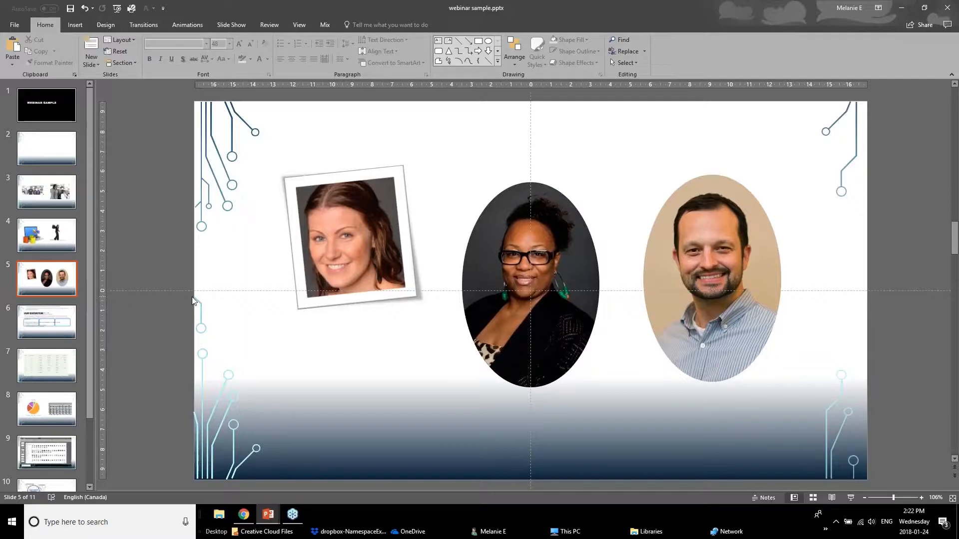
Examine the picture border colors and shadow effects available for the middle portrait
left_click(504, 246)
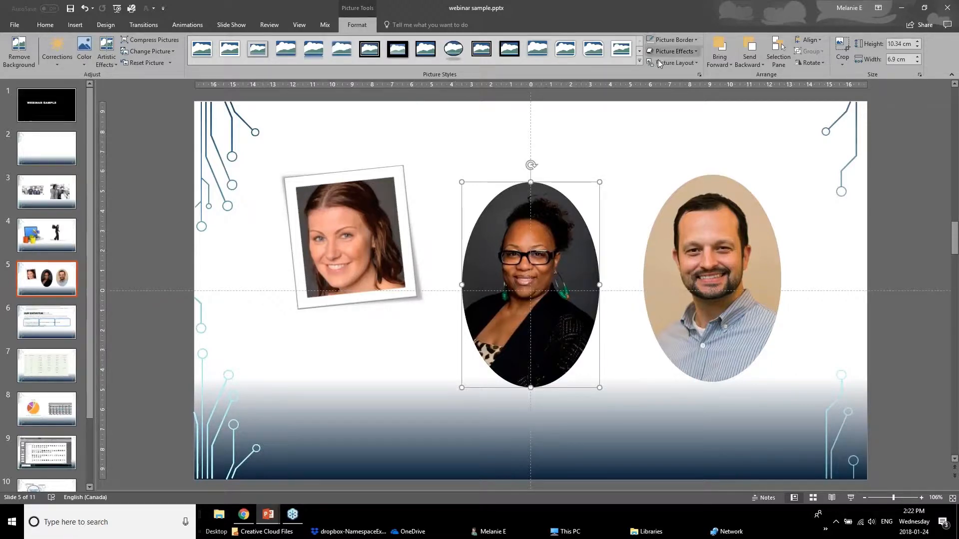
left_click(671, 40)
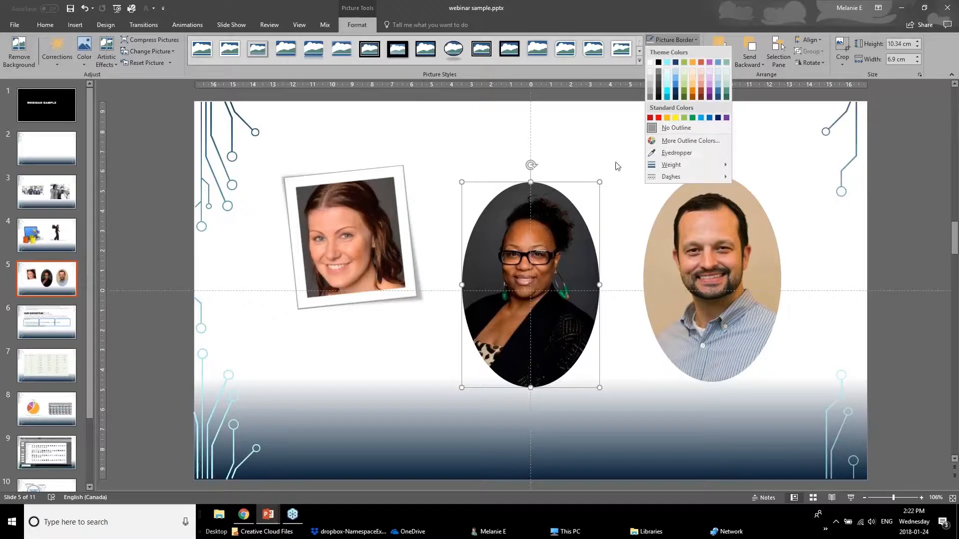
left_click(649, 70)
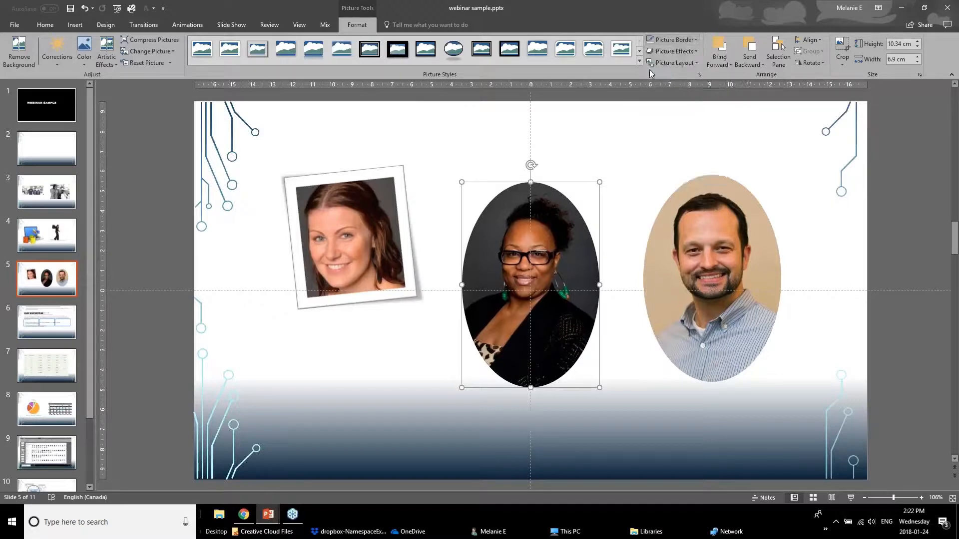
left_click(674, 41)
left_click(692, 43)
left_click(689, 52)
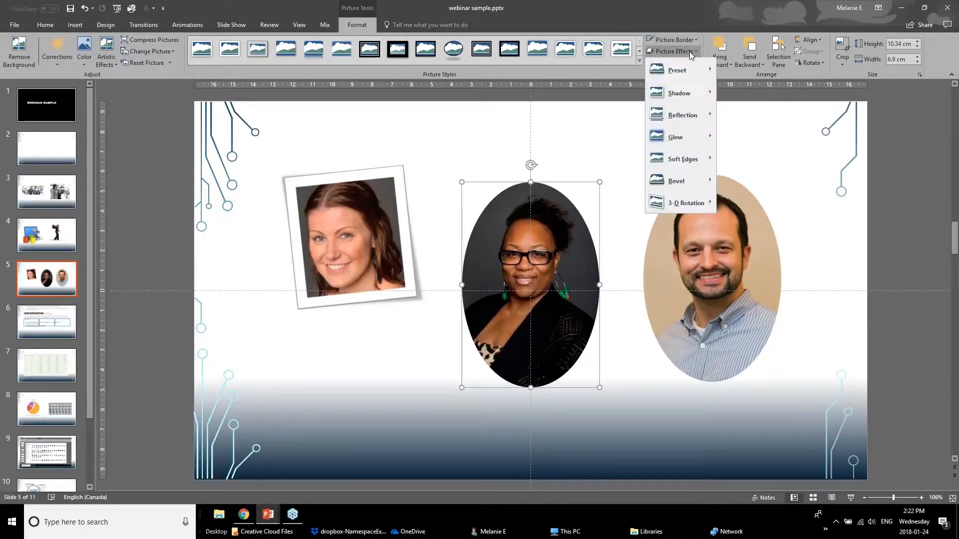
mouse_move(679, 93)
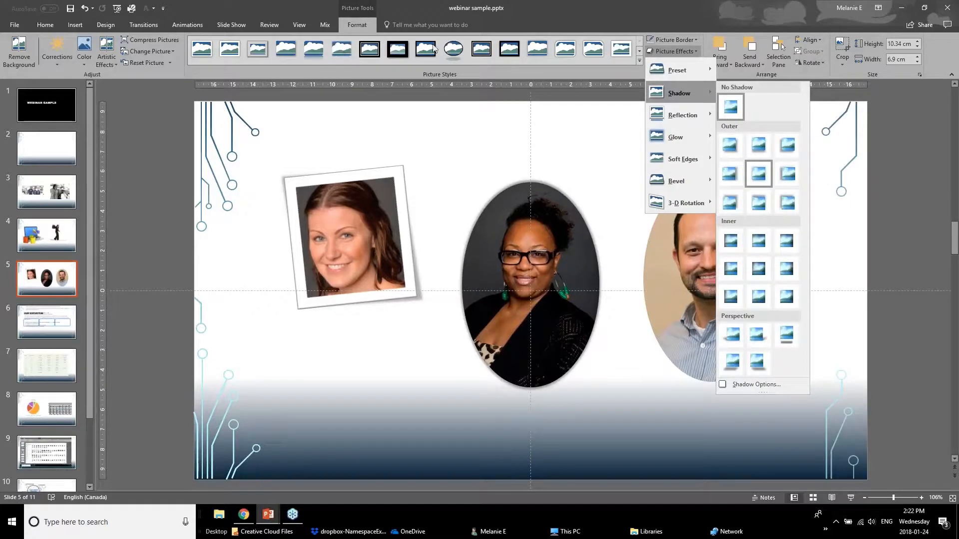
left_click(351, 238)
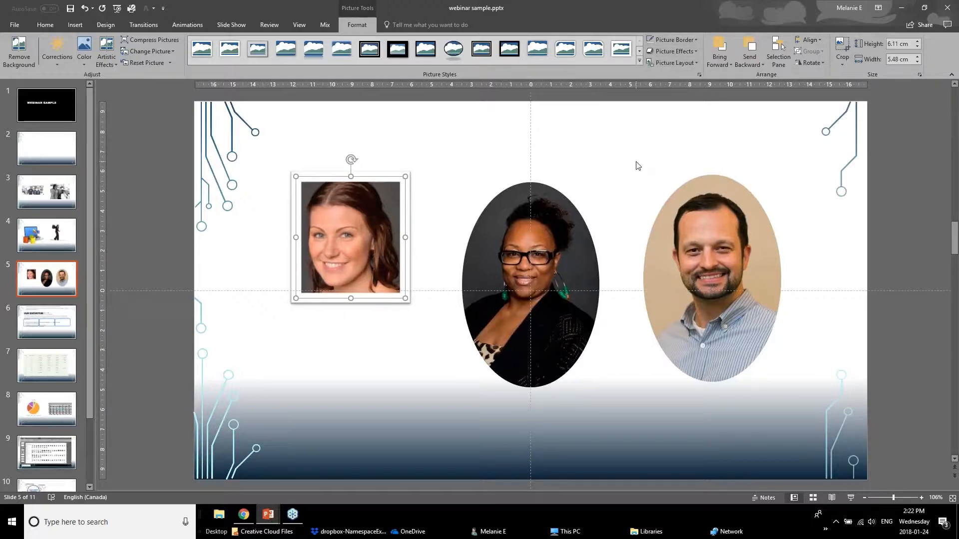
Switch to Powerpoint Webinar January 2018 v1.pptx and view slide 11, Easy To Read Content, and slide 12, Improve Text Box Formatting
mouse_move(272, 515)
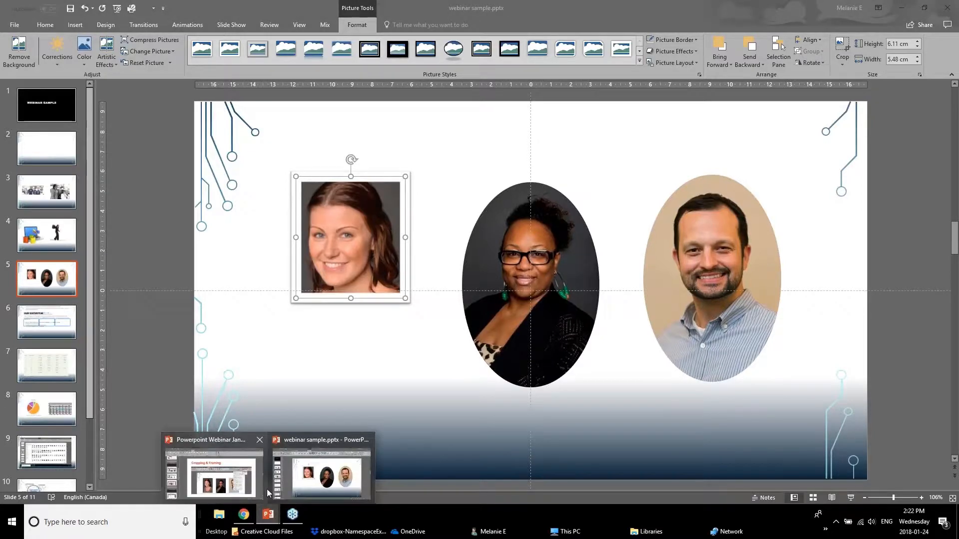
left_click(219, 475)
scroll(110, 386, "down", 1)
left_click(82, 355)
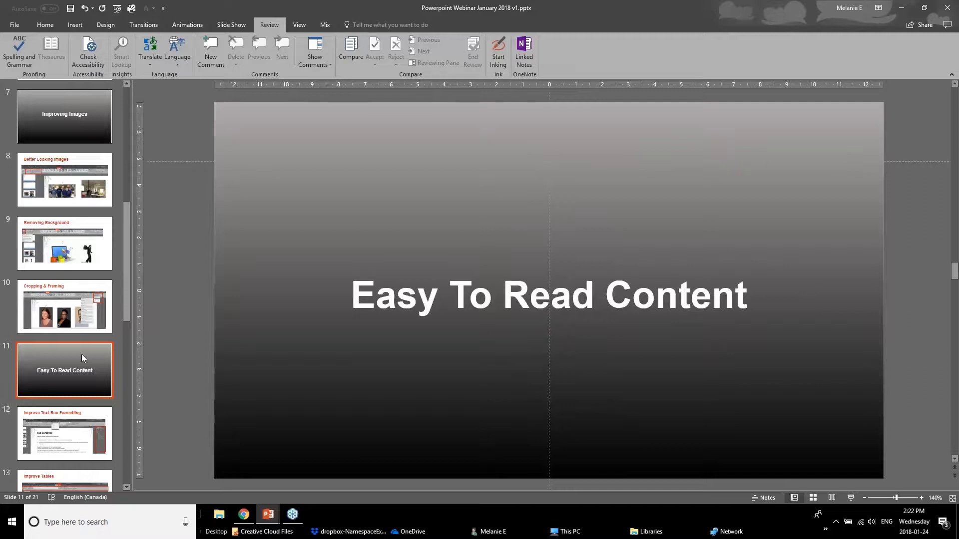
left_click(58, 453)
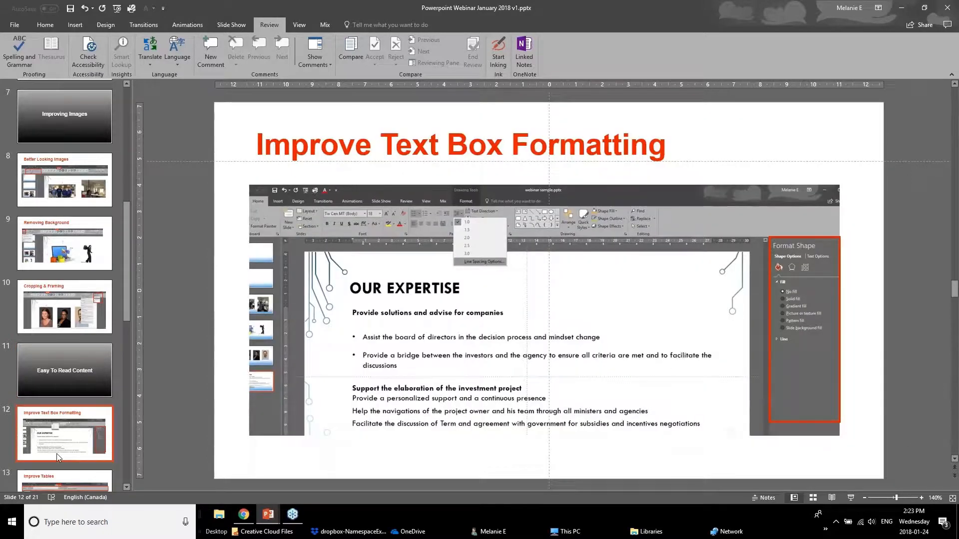
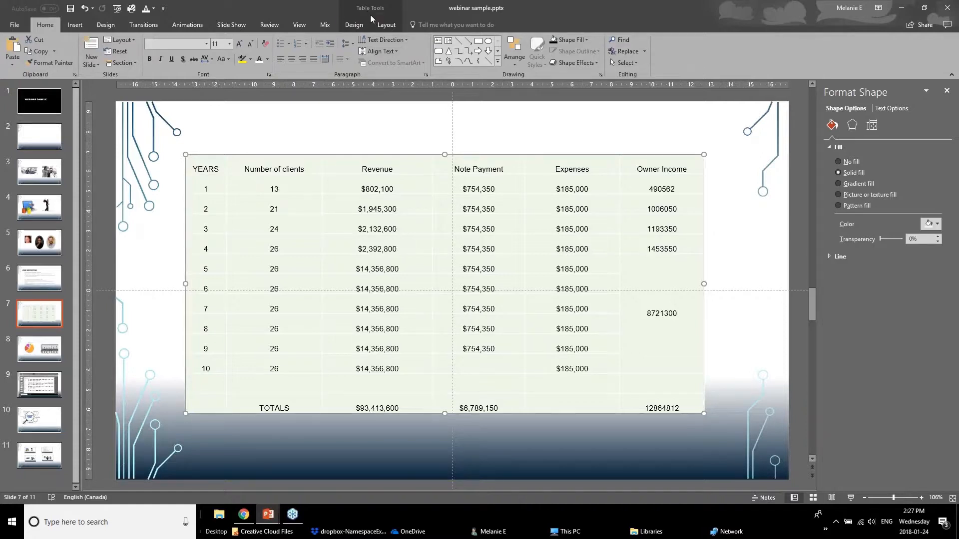
left_click(355, 28)
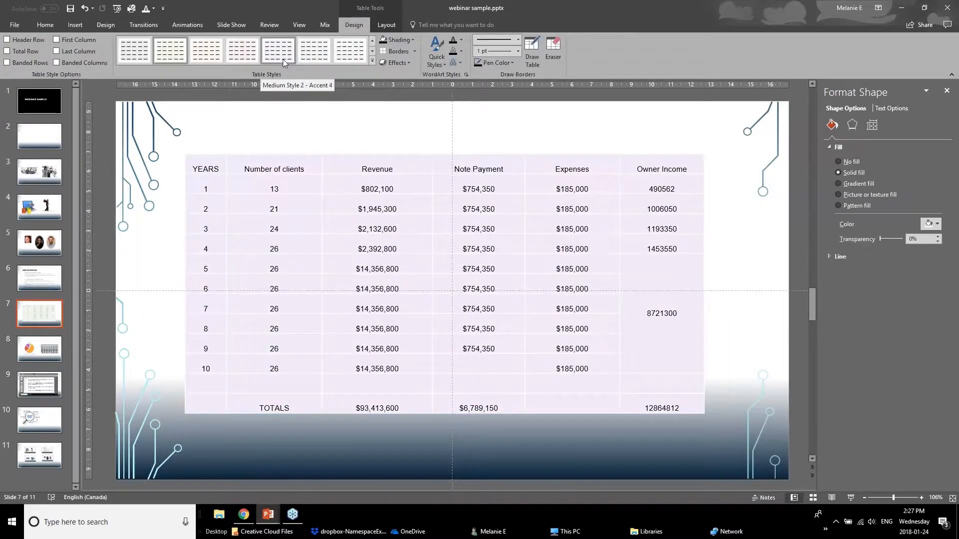
left_click(388, 25)
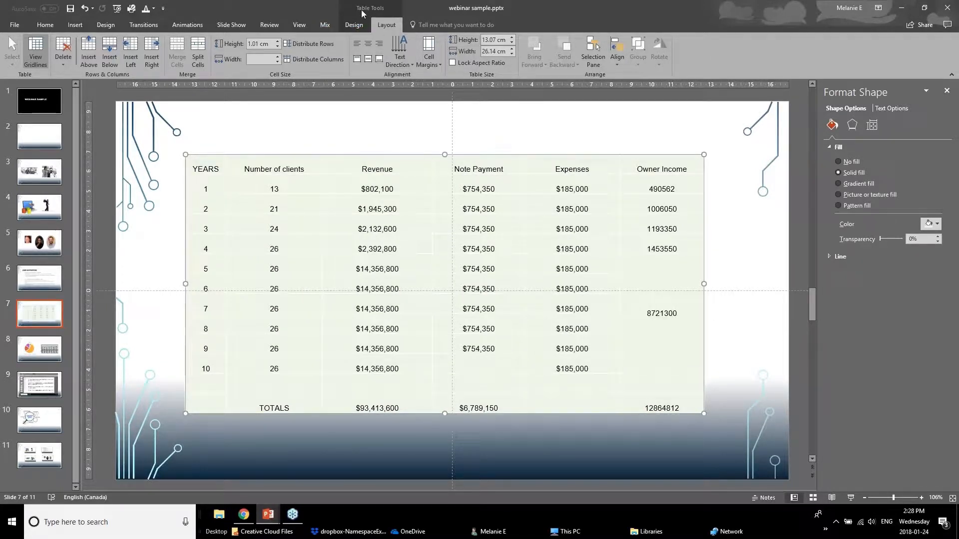
left_click(354, 25)
left_click(376, 25)
left_click(362, 28)
left_click(383, 28)
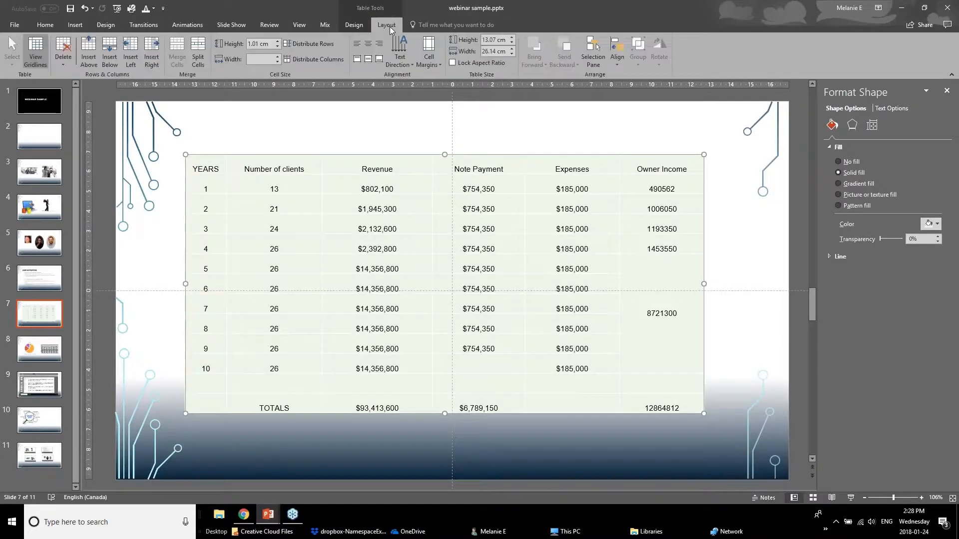
Try the Header Row, Total Row and Last Column options on the slide 7 table and preview other table styles
left_click(358, 25)
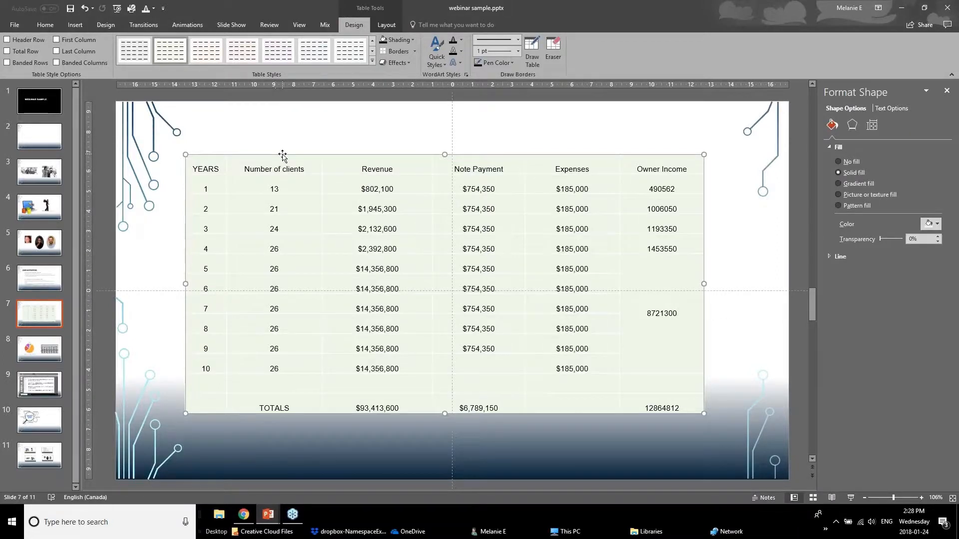
left_click(7, 40)
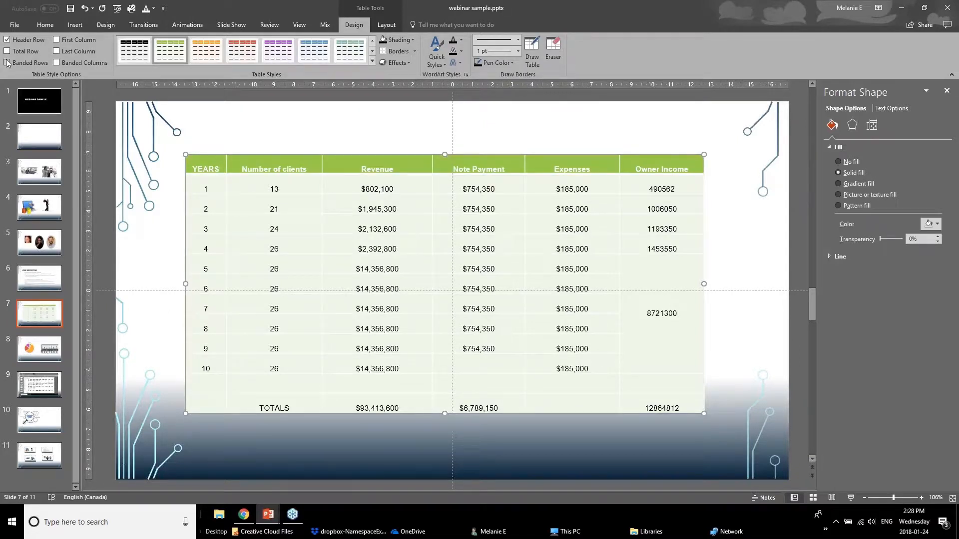
left_click(7, 51)
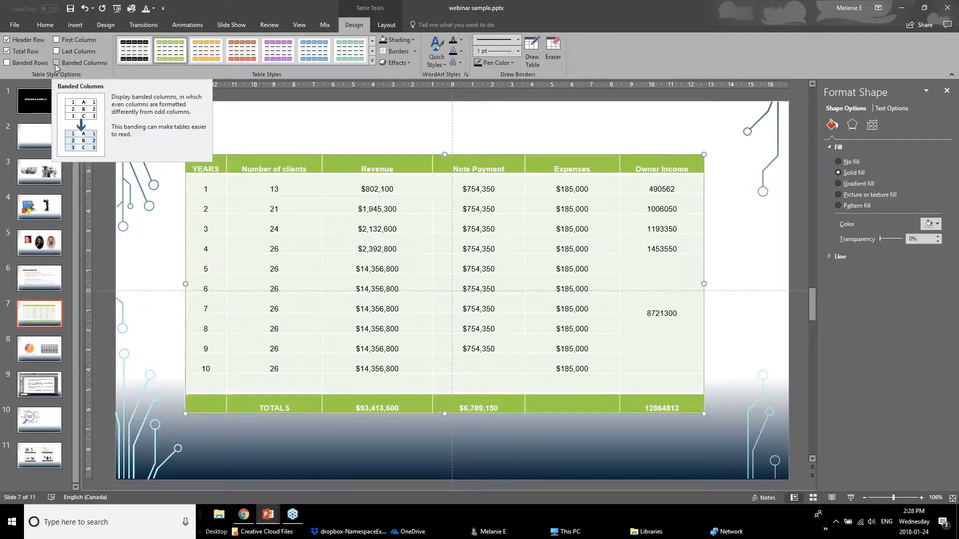
left_click(57, 51)
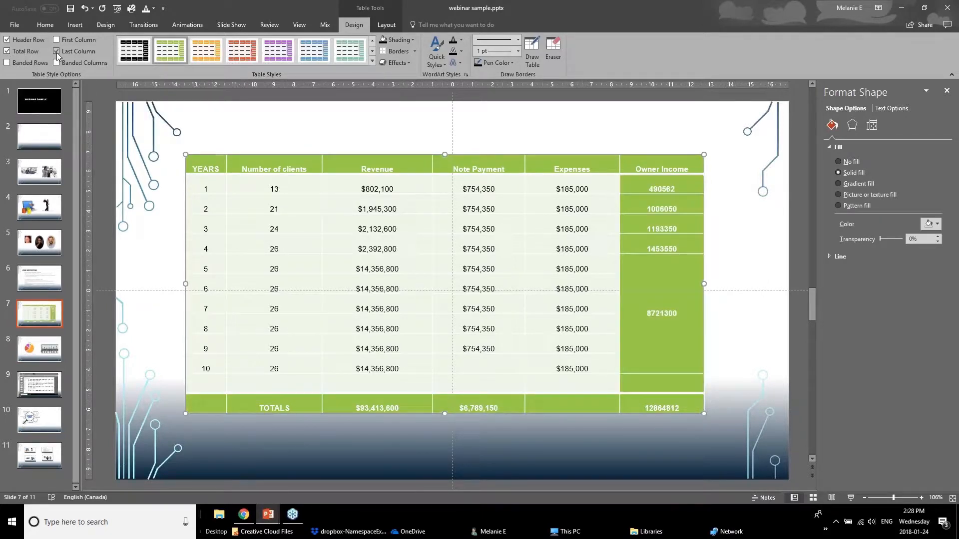
left_click(372, 61)
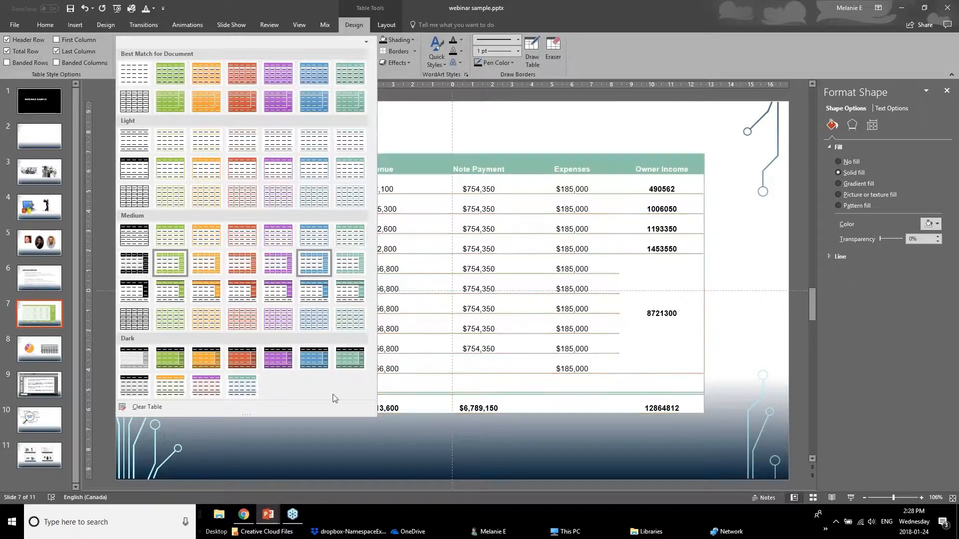
left_click(392, 144)
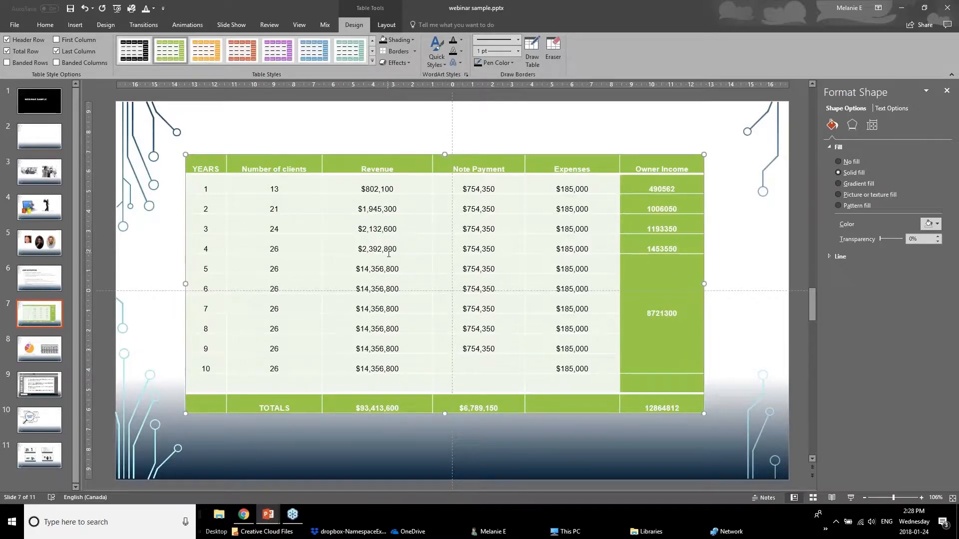
left_click(307, 129)
Shade the header row of the slide 7 table, from YEARS to Owner Income, with standard dark red
left_click_drag(208, 167, 684, 166)
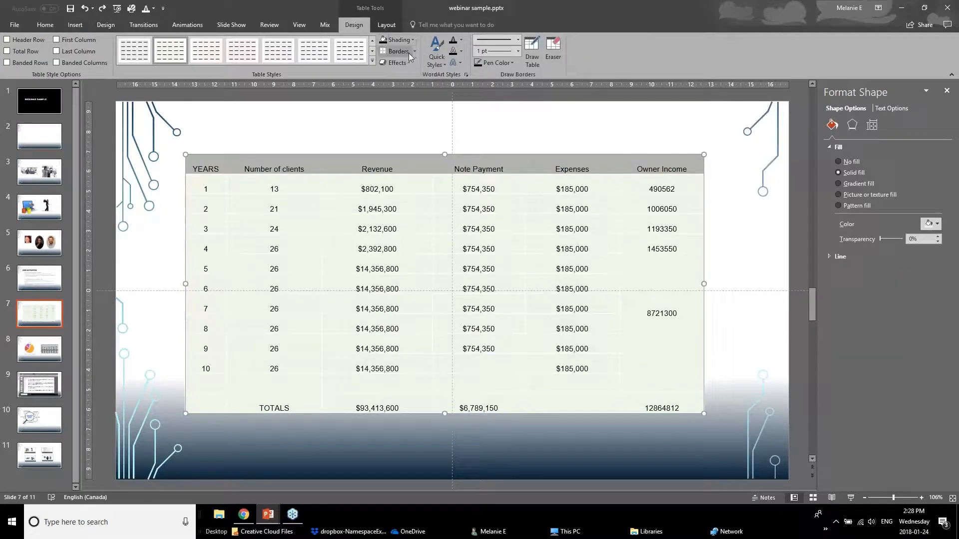
left_click(412, 40)
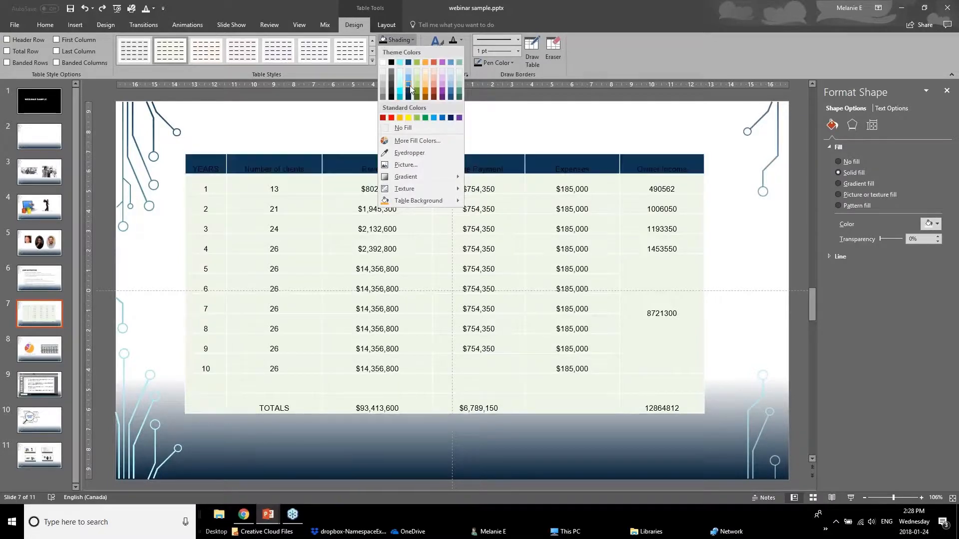
left_click(383, 119)
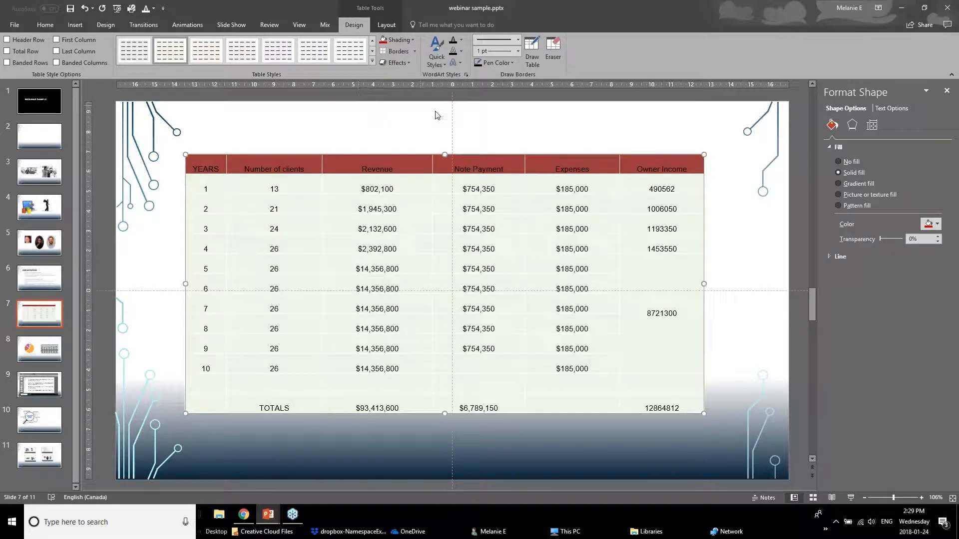
Set the text color of the slide 7 table's header row to white
left_click(461, 43)
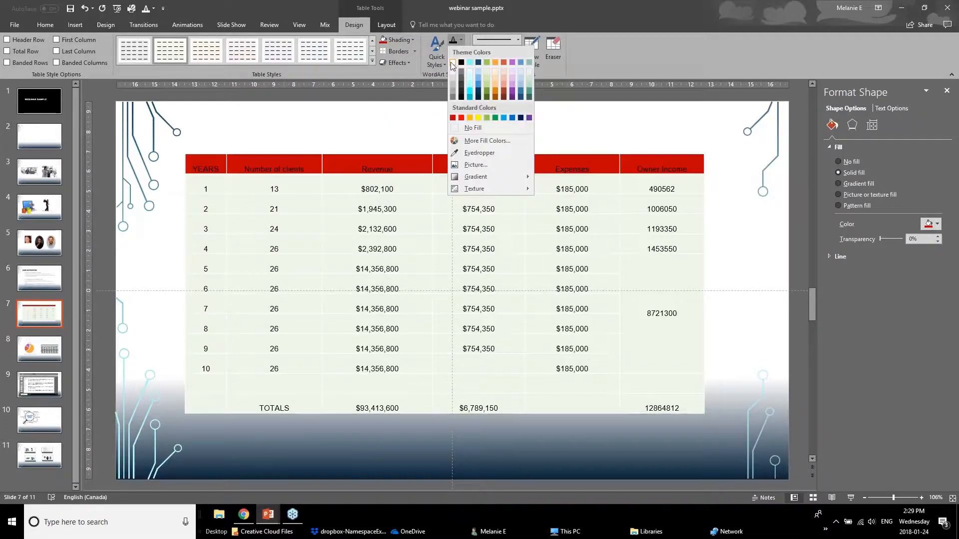
left_click(451, 62)
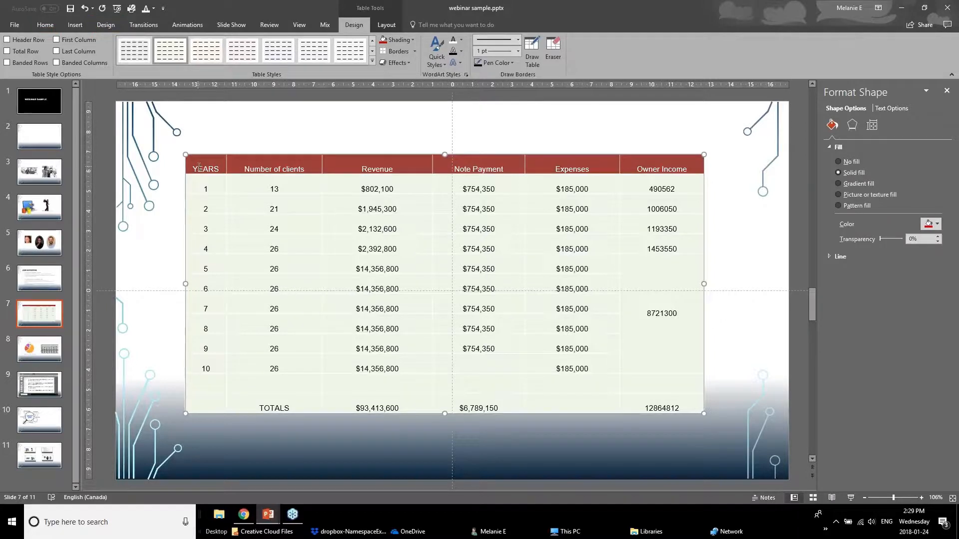
left_click(233, 204)
Apply all borders in a gray pen color to the slide 7 table's body, from the year 1 row through the TOTALS row
left_click(208, 170)
mouse_move(209, 170)
left_mouse_down()
mouse_move(674, 372)
mouse_move(680, 402)
left_mouse_up()
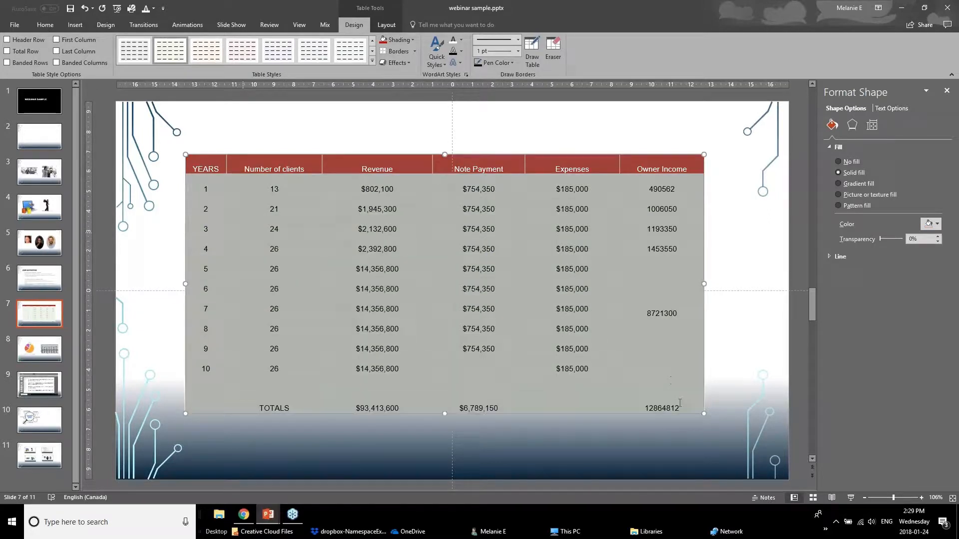
left_click(414, 51)
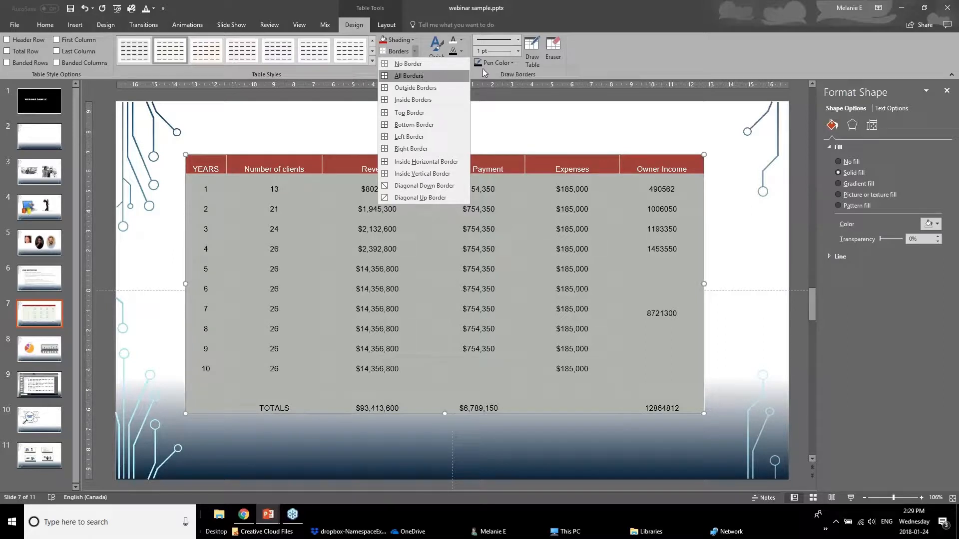
left_click(517, 55)
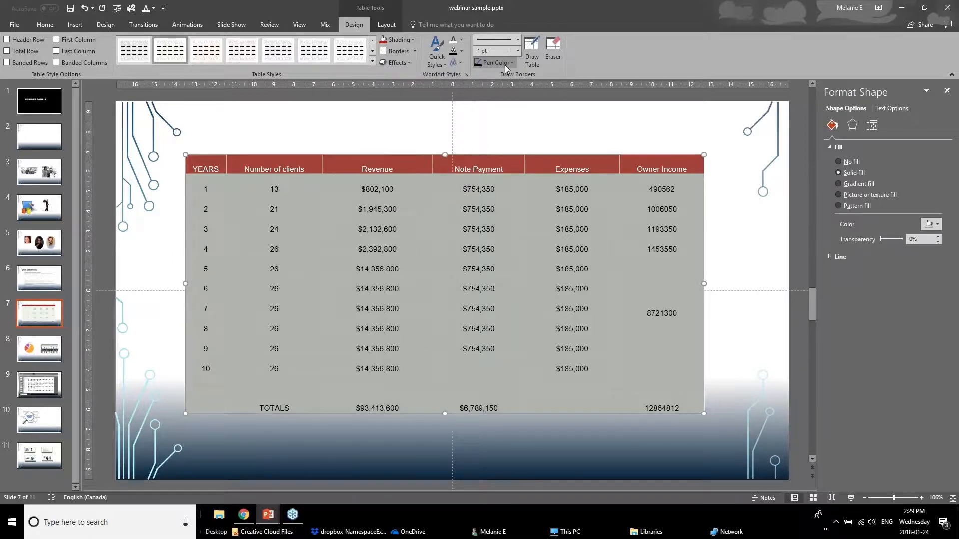
left_click(512, 63)
left_click(478, 106)
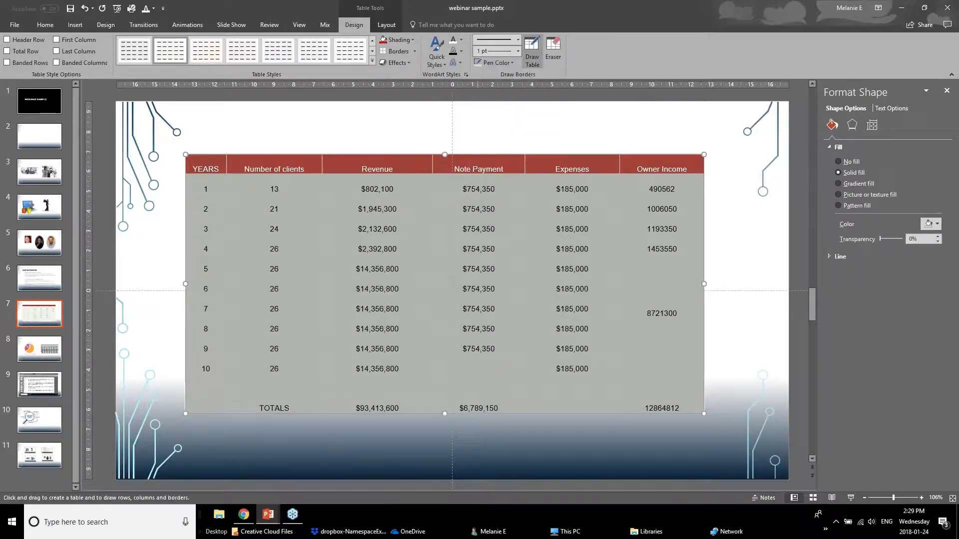
left_click(494, 63)
left_click(480, 107)
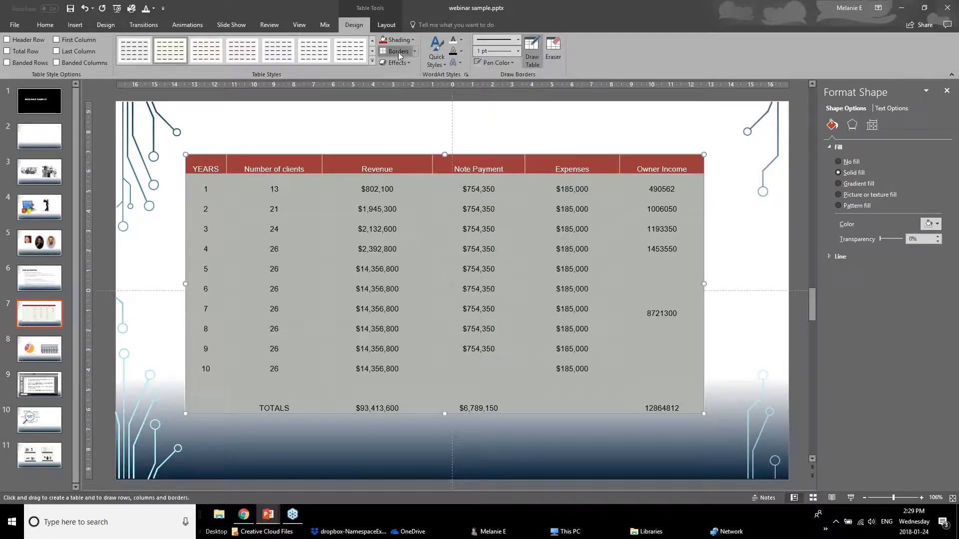
left_click(375, 150)
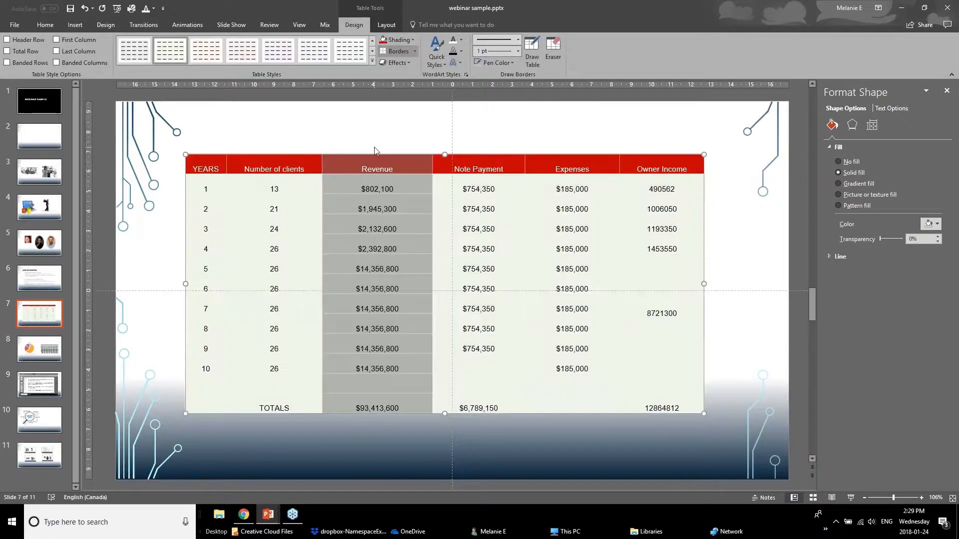
left_click(145, 279)
left_click_drag(202, 185, 693, 412)
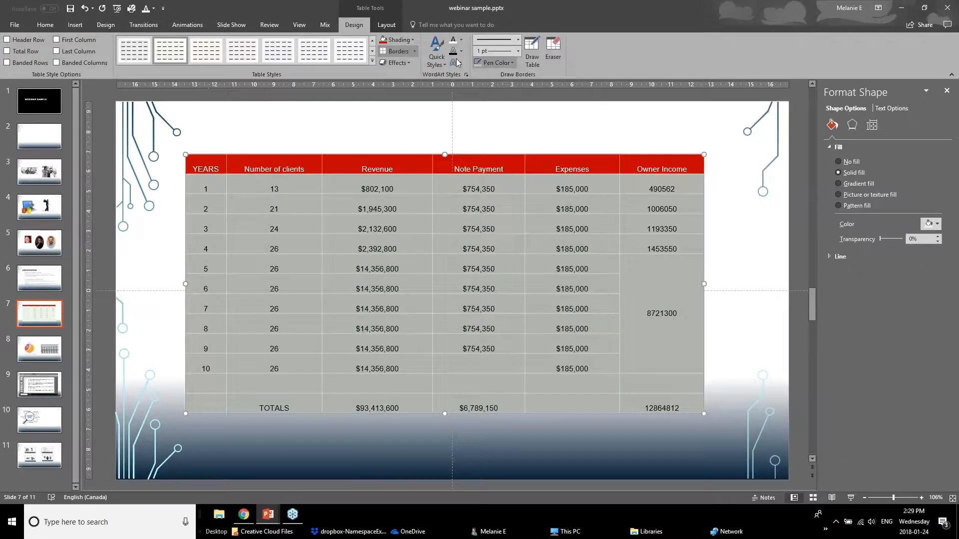
left_click(414, 51)
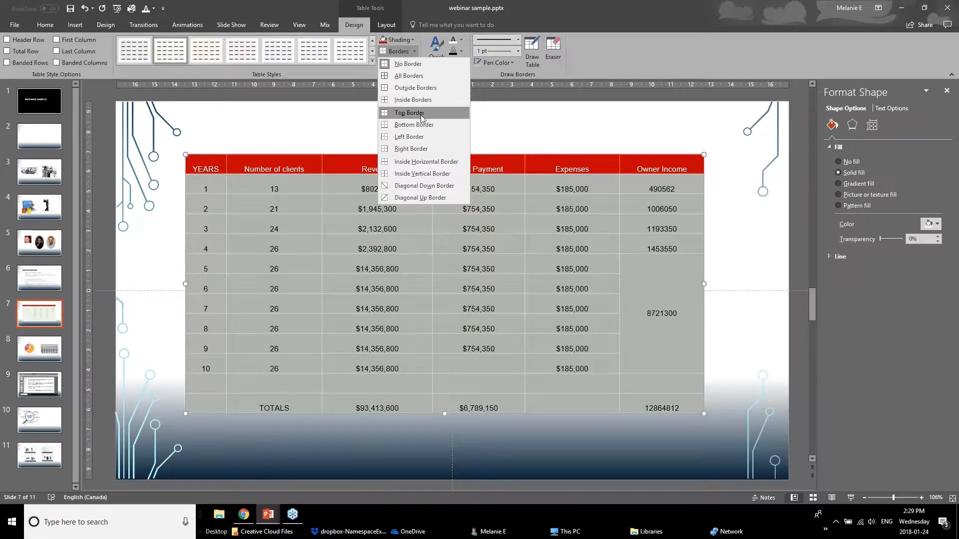
left_click(409, 75)
left_click(171, 263)
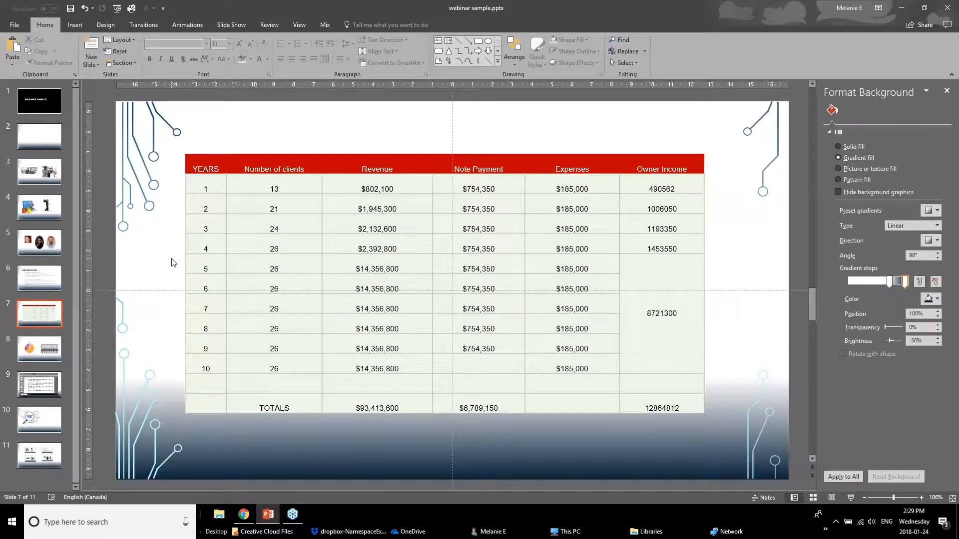
Center the text vertically in all cells of the slide 7 table
left_click_drag(206, 191, 672, 223)
left_click(659, 269)
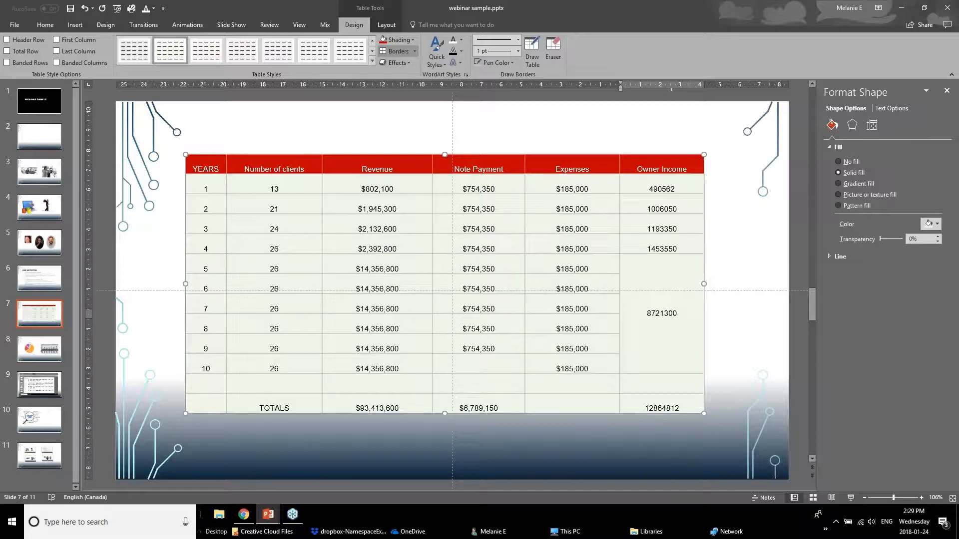
left_click(206, 181)
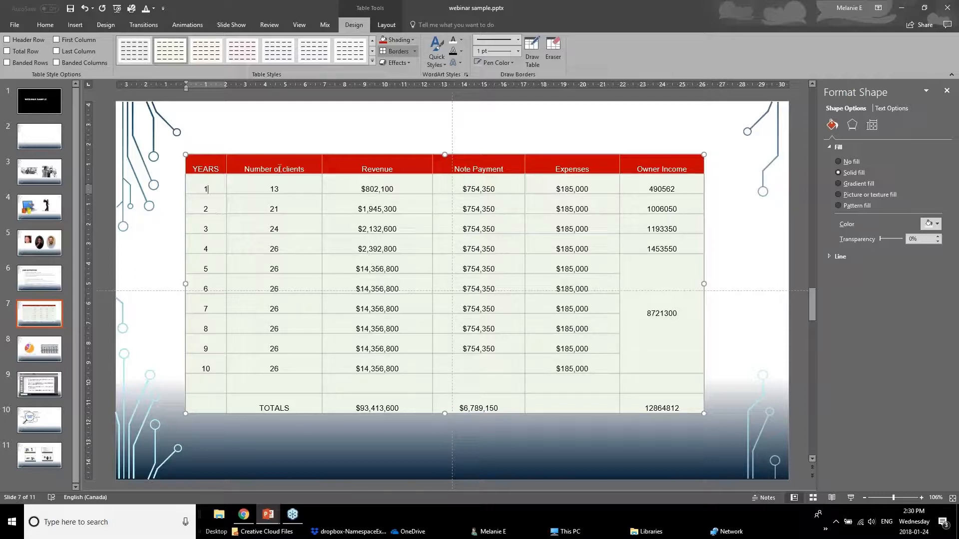
left_click(386, 24)
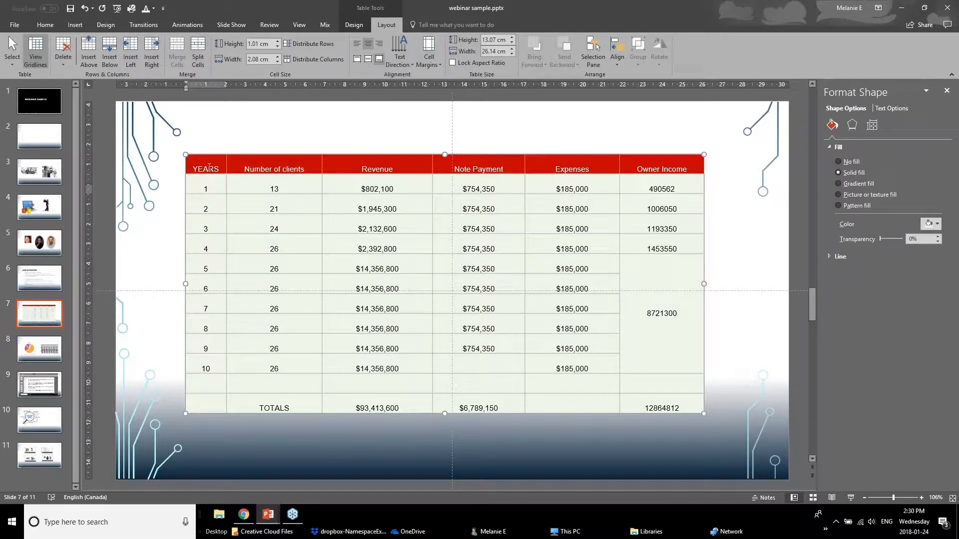
key("Escape")
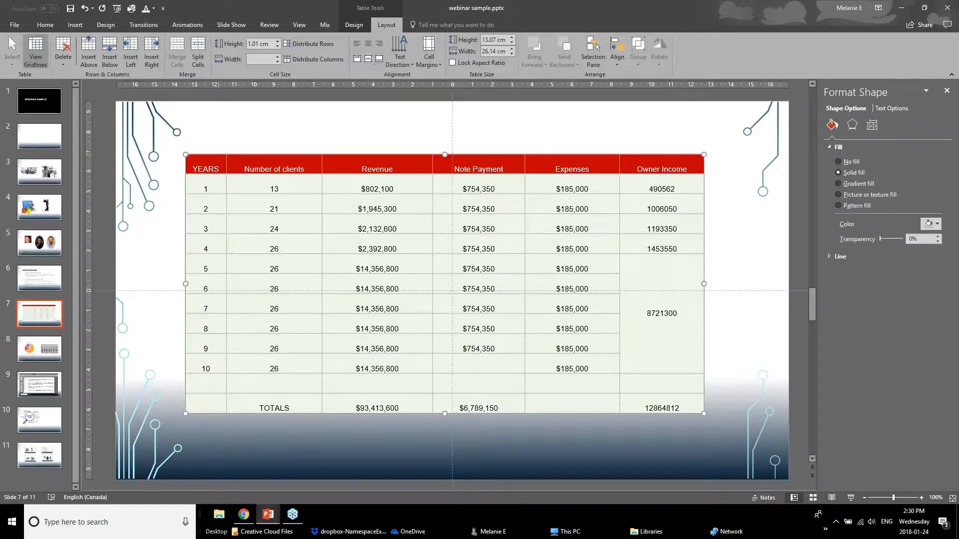
left_click(368, 61)
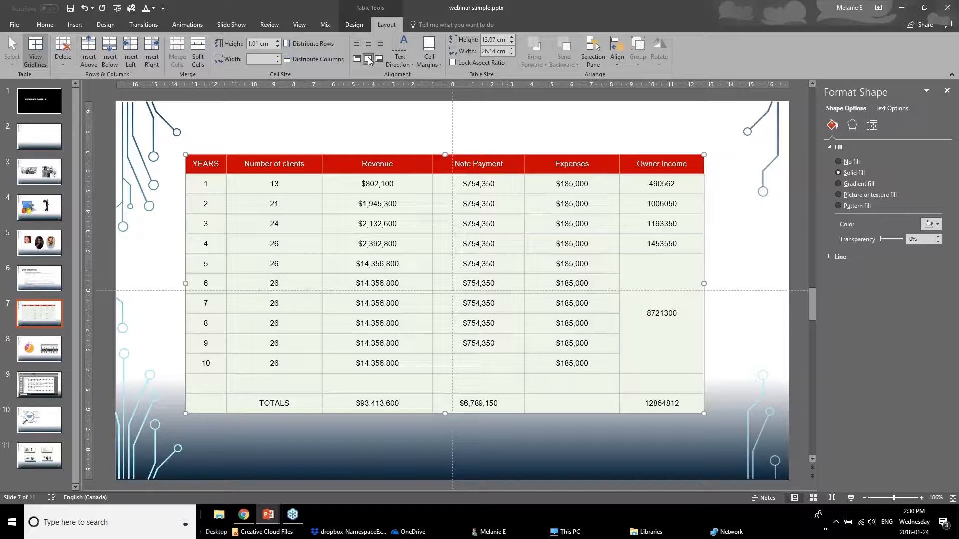
Try left and right alignment on the whole table's text and return it to centered
left_click(354, 46)
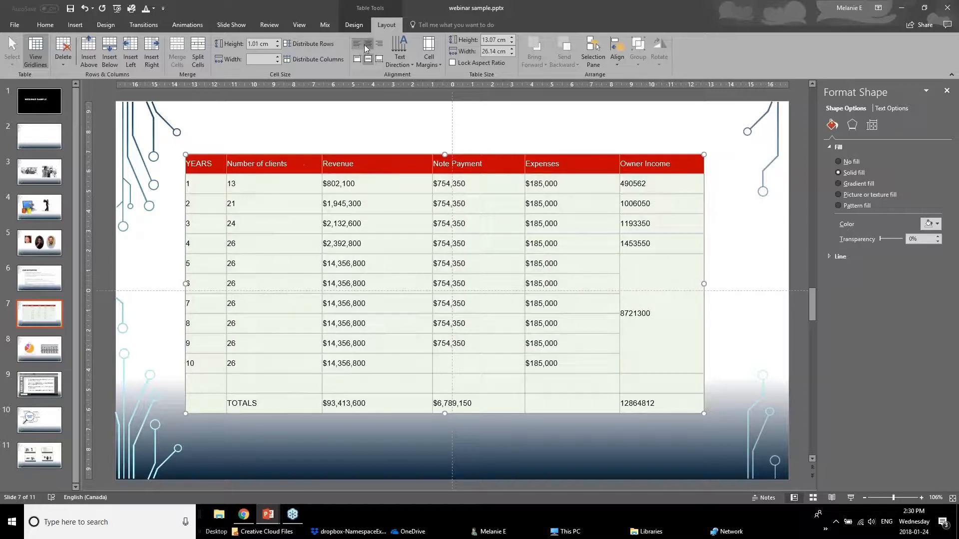
left_click(364, 45)
left_click(382, 44)
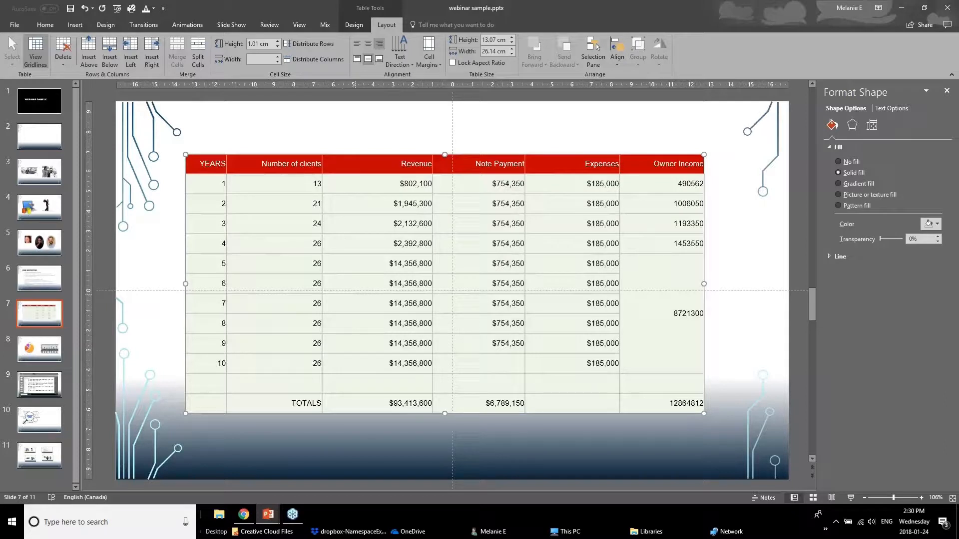
left_click(367, 44)
left_click(255, 218)
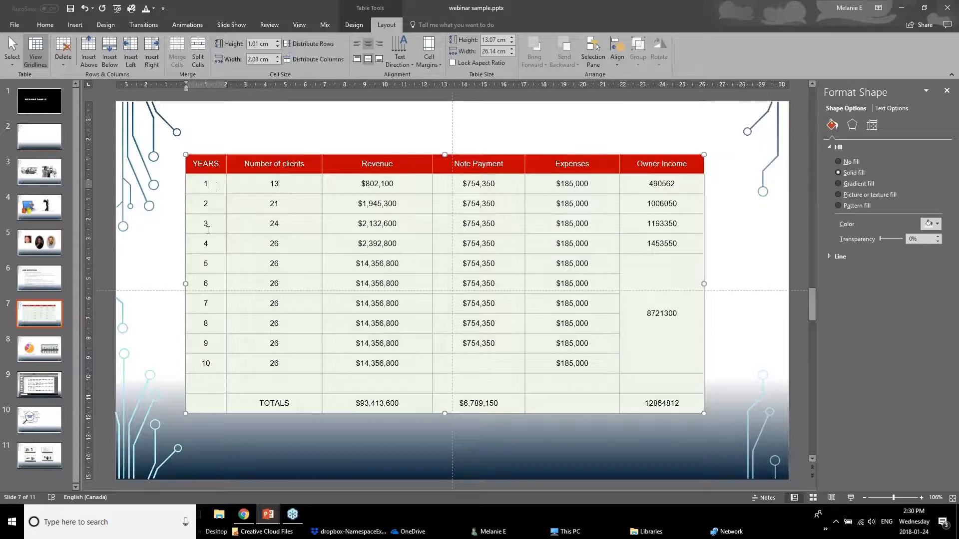
Try rotating the numbers in the YEARS column by 90° and return them to horizontal
left_click_drag(207, 184, 191, 389)
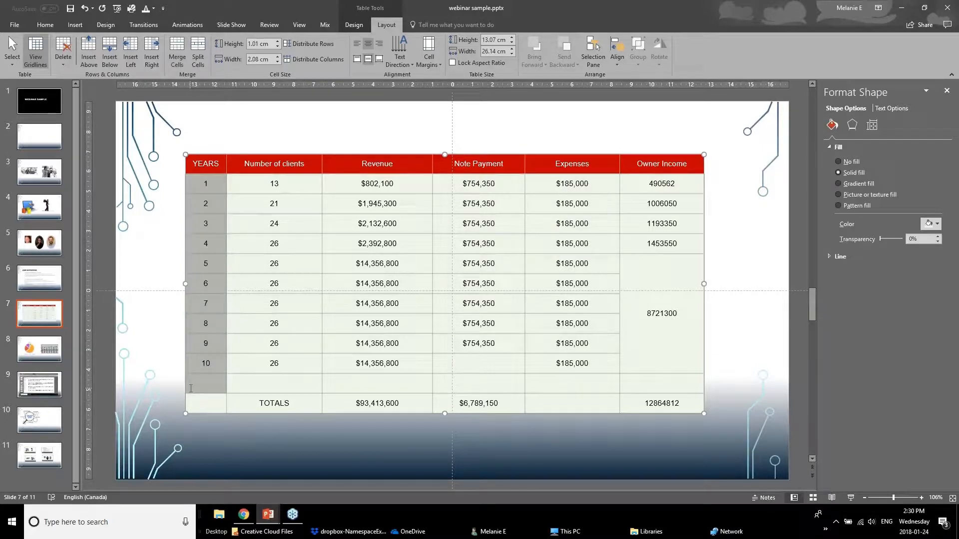
left_click(401, 65)
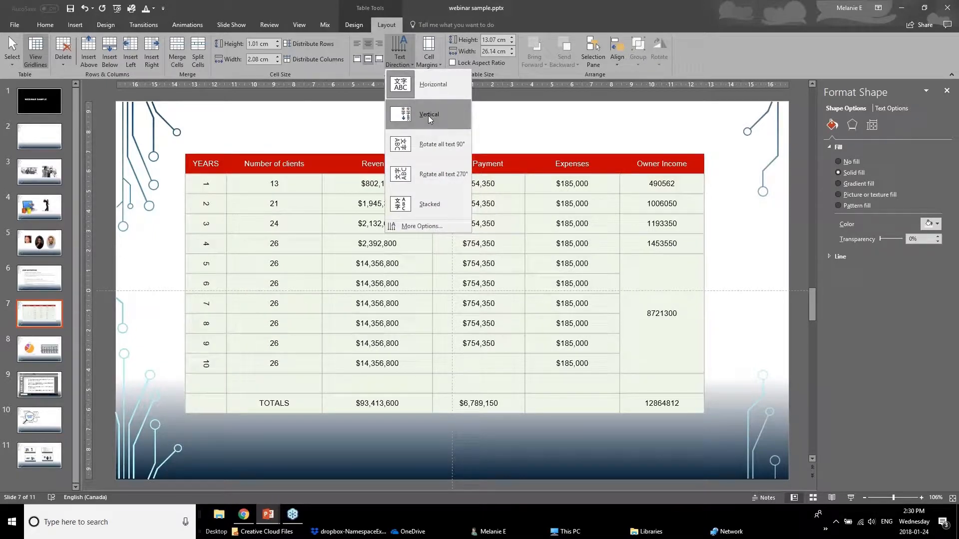
left_click(426, 146)
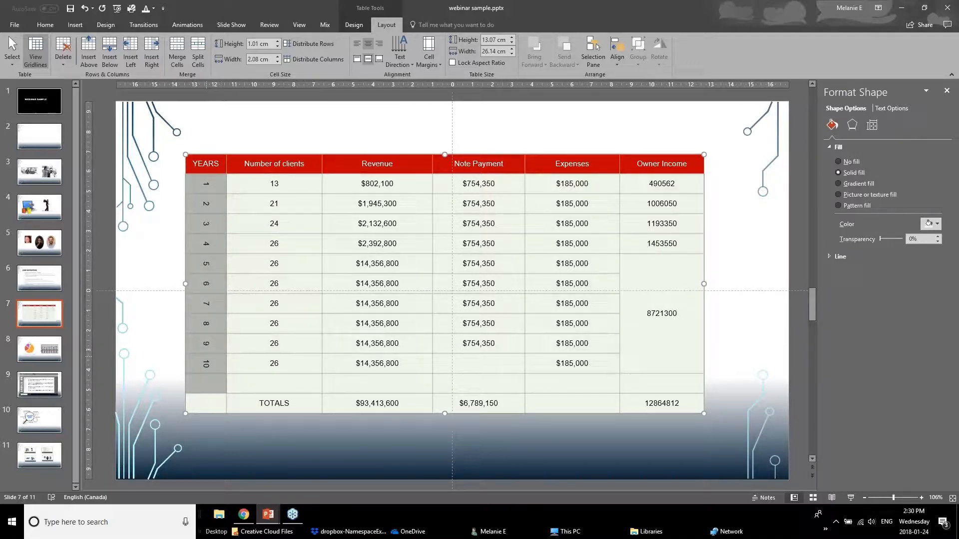
left_click(399, 52)
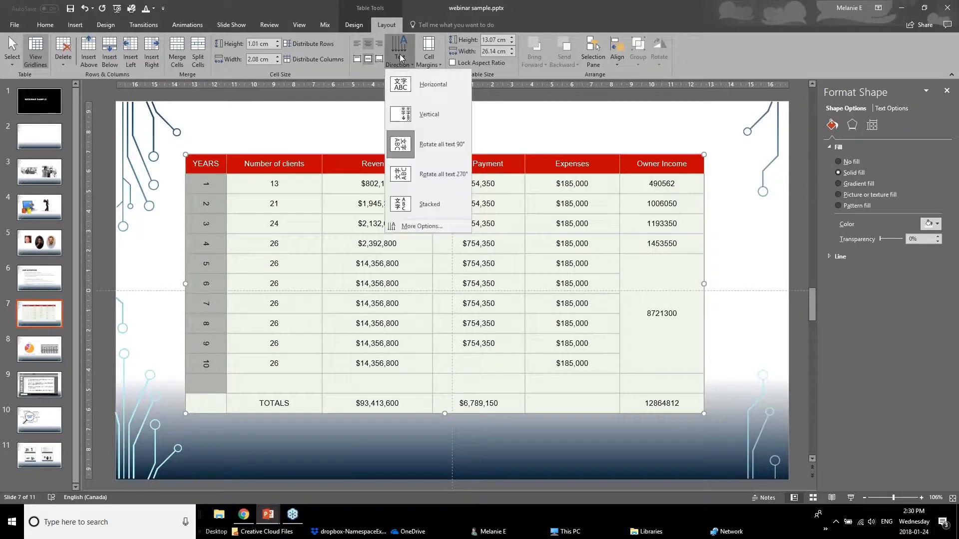
left_click(415, 91)
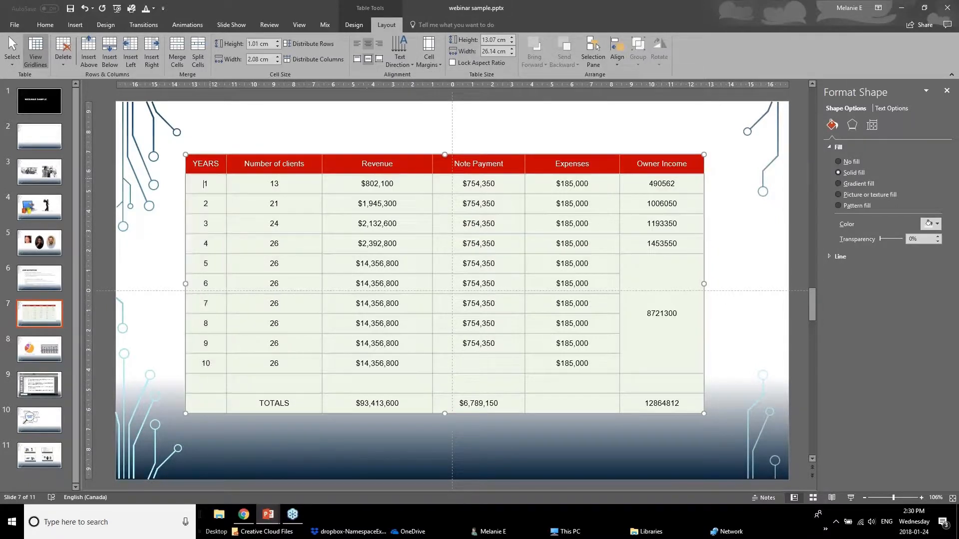
Set the cell margins of the whole slide 7 table to Narrow
left_click(213, 170)
left_click(430, 59)
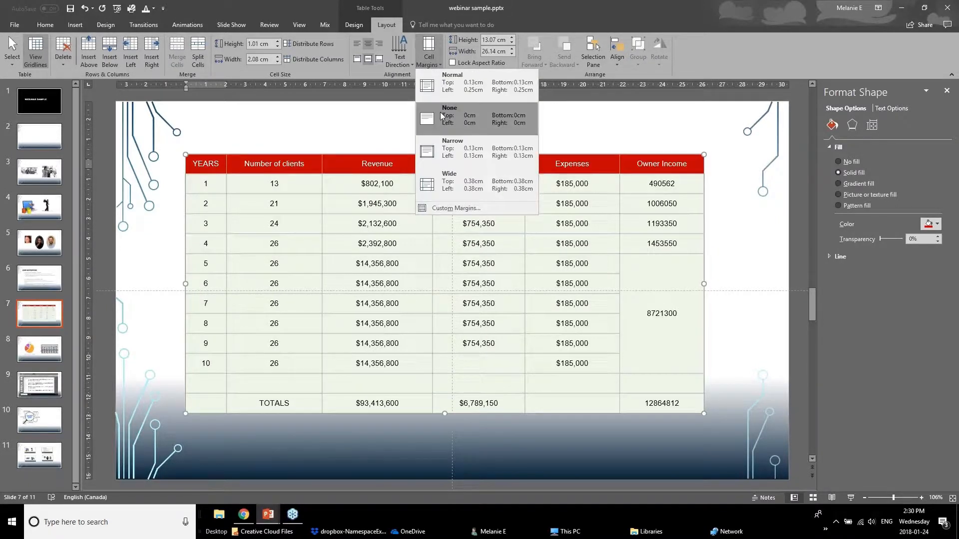
key("Escape")
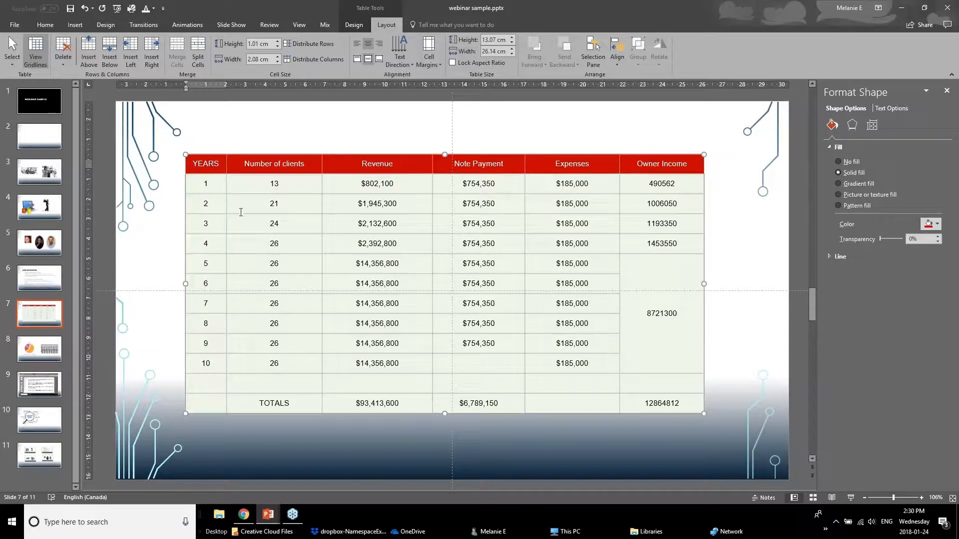
left_click(269, 185)
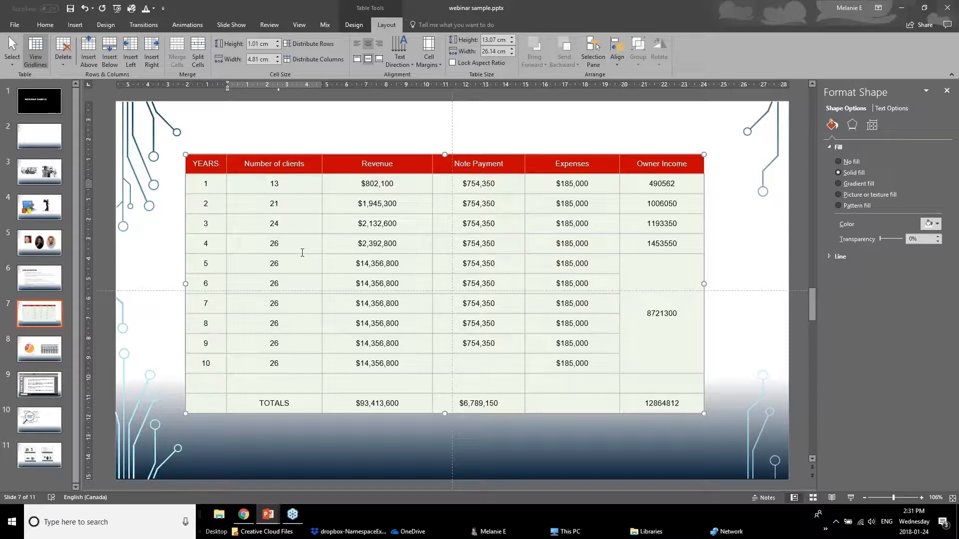
left_click_drag(222, 168, 697, 407)
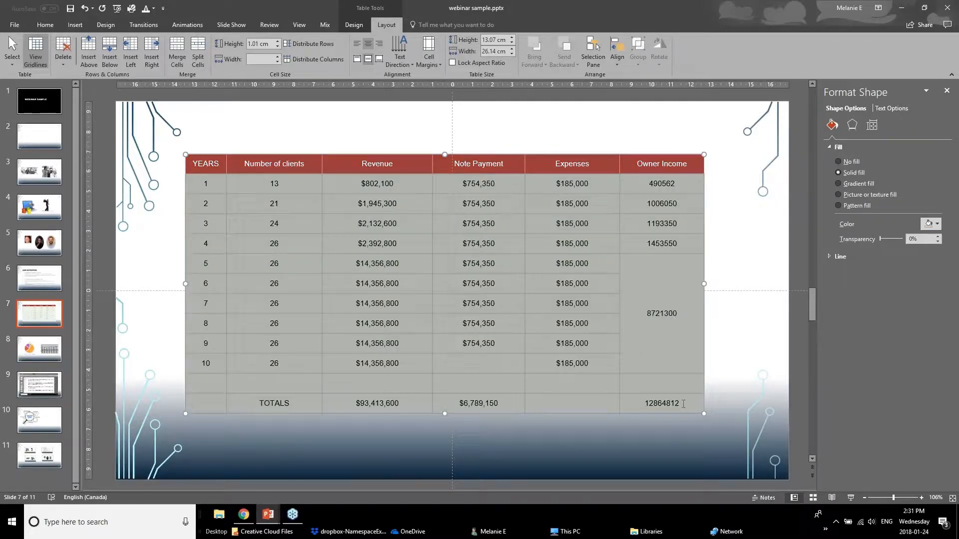
left_click(423, 66)
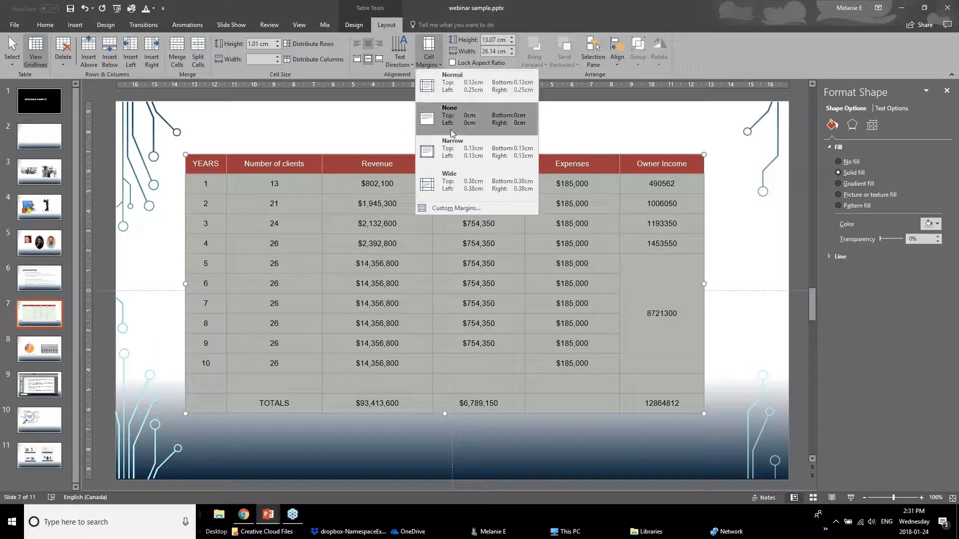
left_click(460, 166)
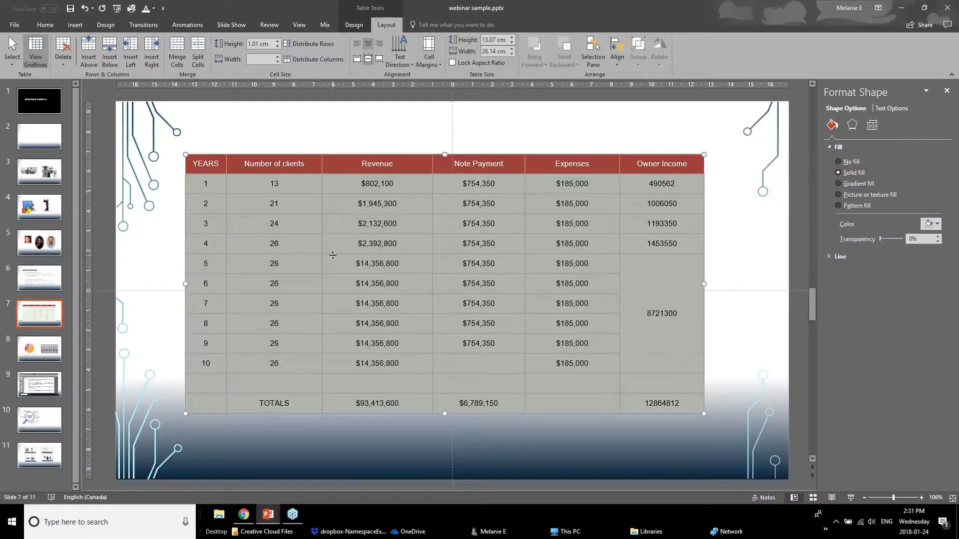
left_click(389, 183)
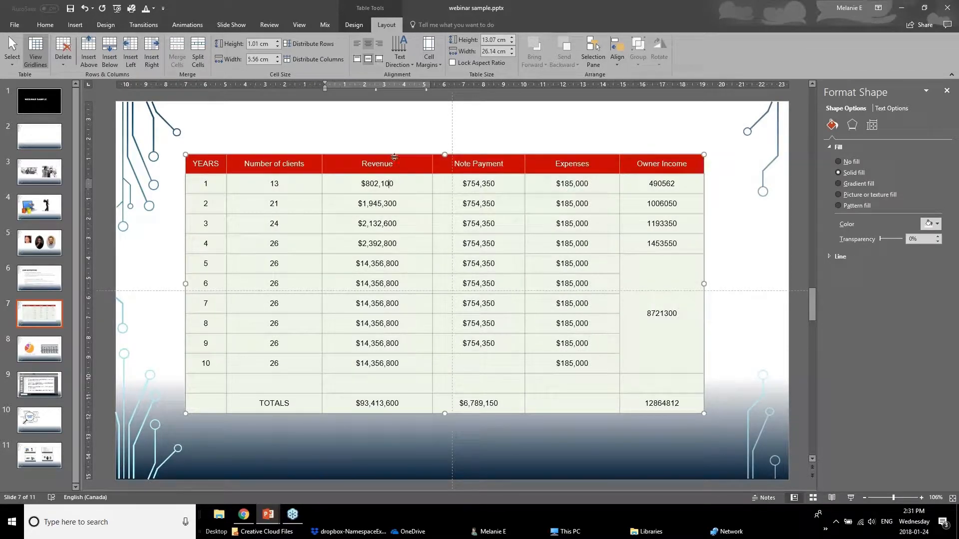
Show the text box settings, including alignment, direction and margins, for the whole slide 7 table
left_click(393, 157)
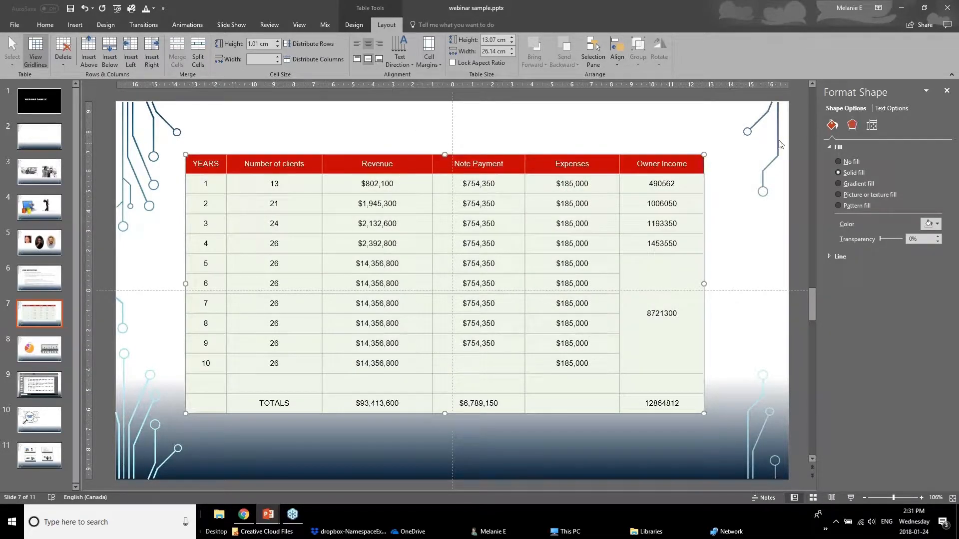
right_click(647, 154)
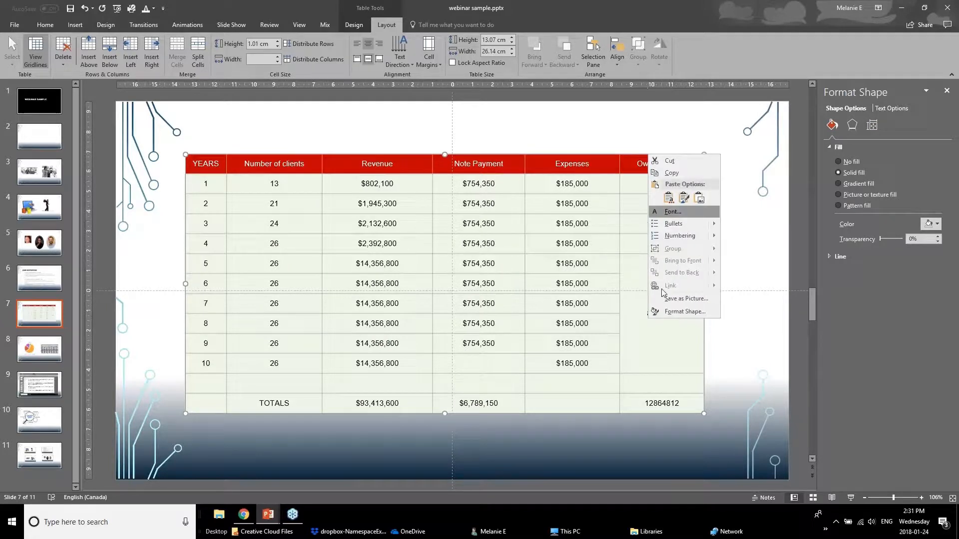
left_click(671, 322)
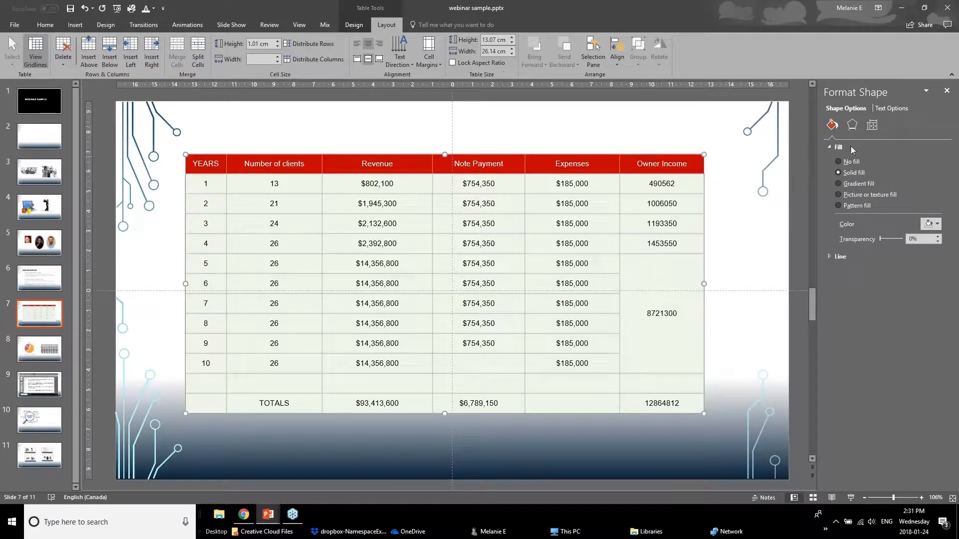
left_click(885, 108)
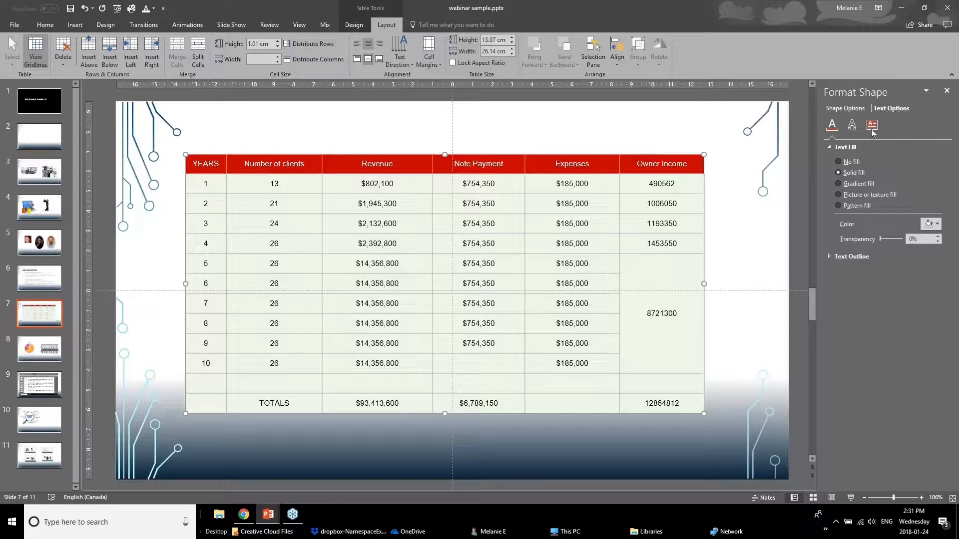
left_click(538, 206)
left_click(548, 222)
left_click(556, 261)
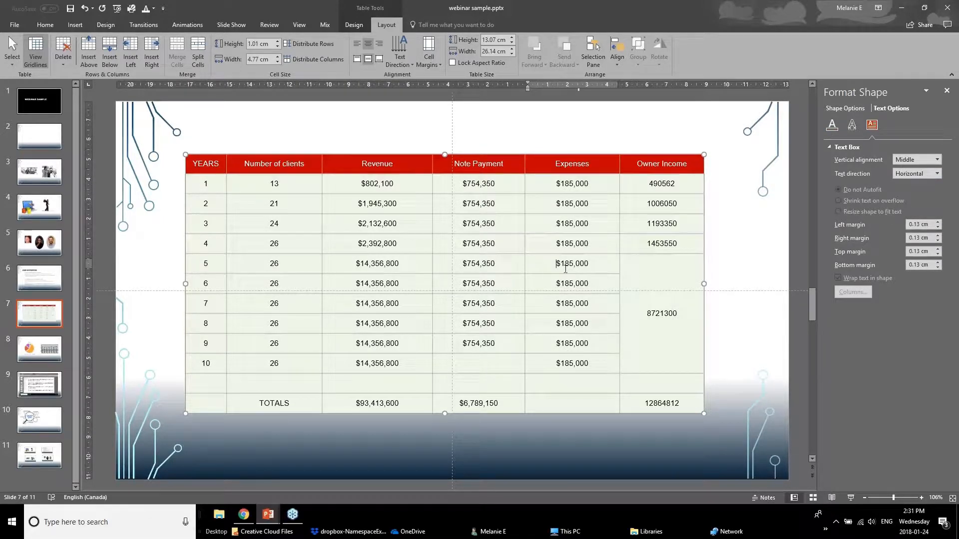
left_click_drag(636, 273, 647, 373)
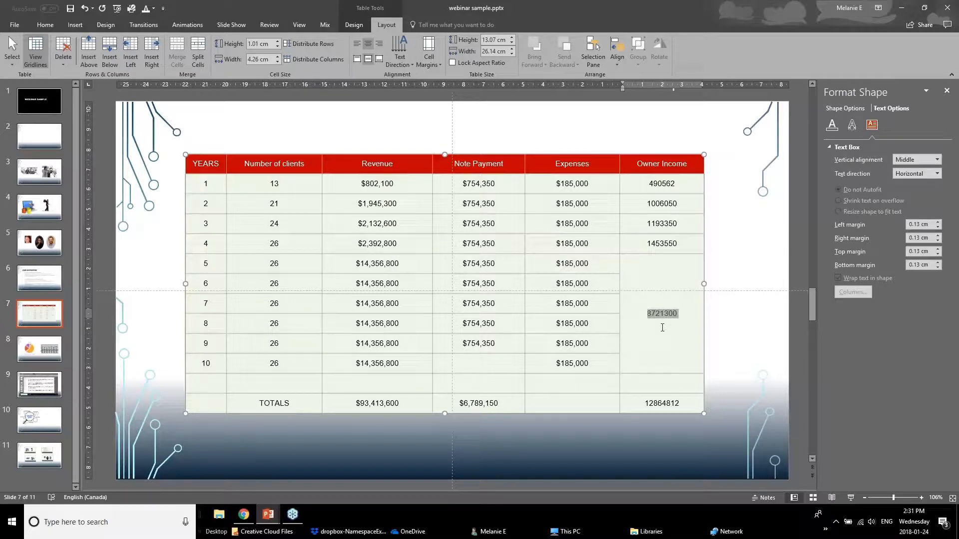
left_click(661, 365)
left_click_drag(671, 407, 218, 407)
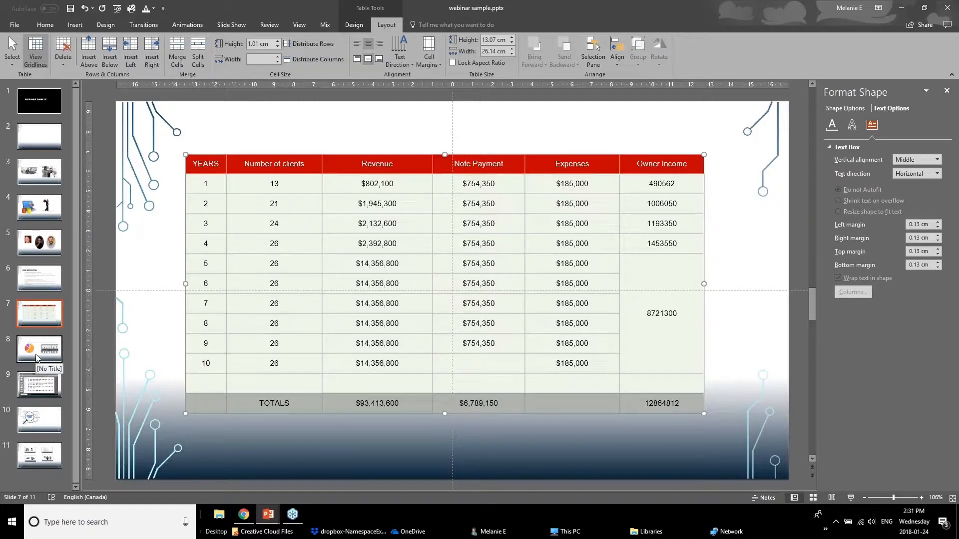
Switch to the Powerpoint Webinar January 2018 v1 presentation and show the Better Looking Graphs slide
left_click(268, 515)
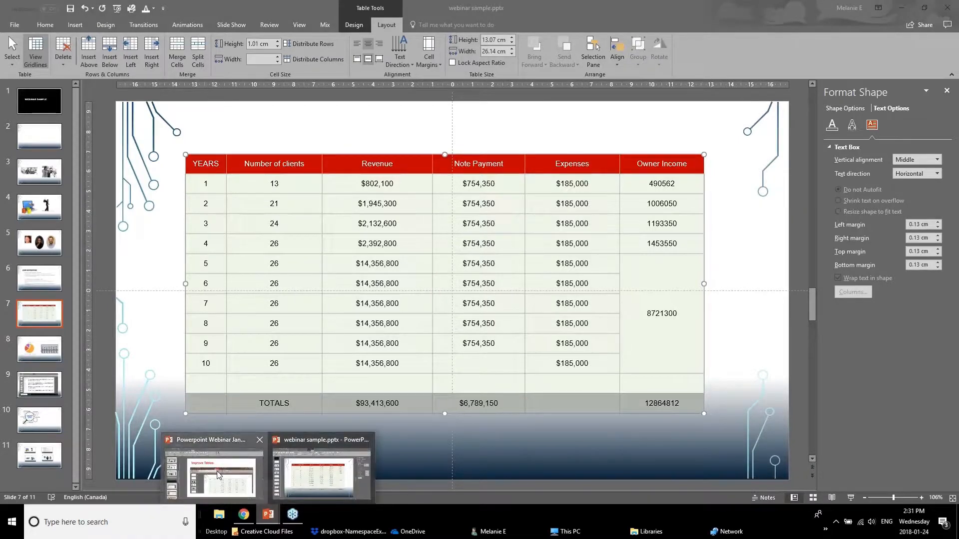
left_click(217, 472)
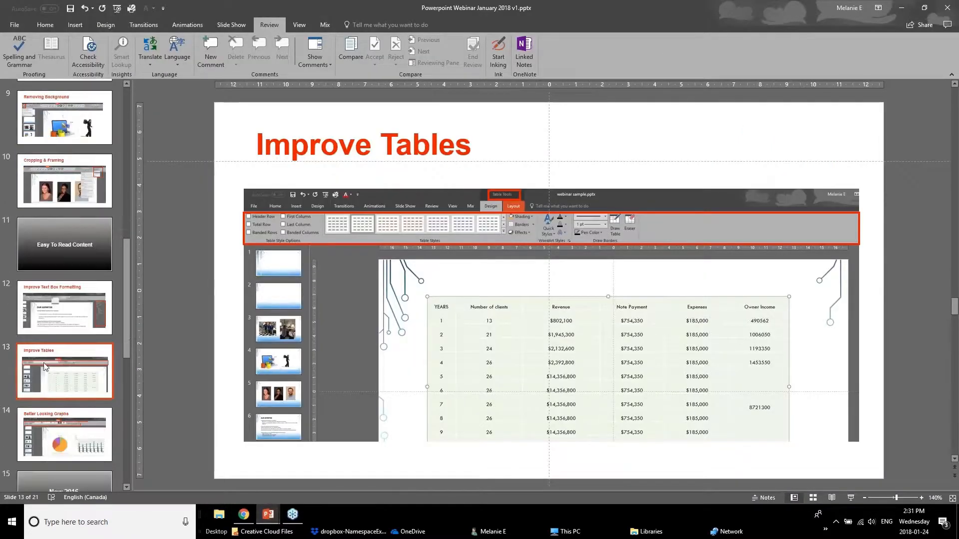
left_click(50, 449)
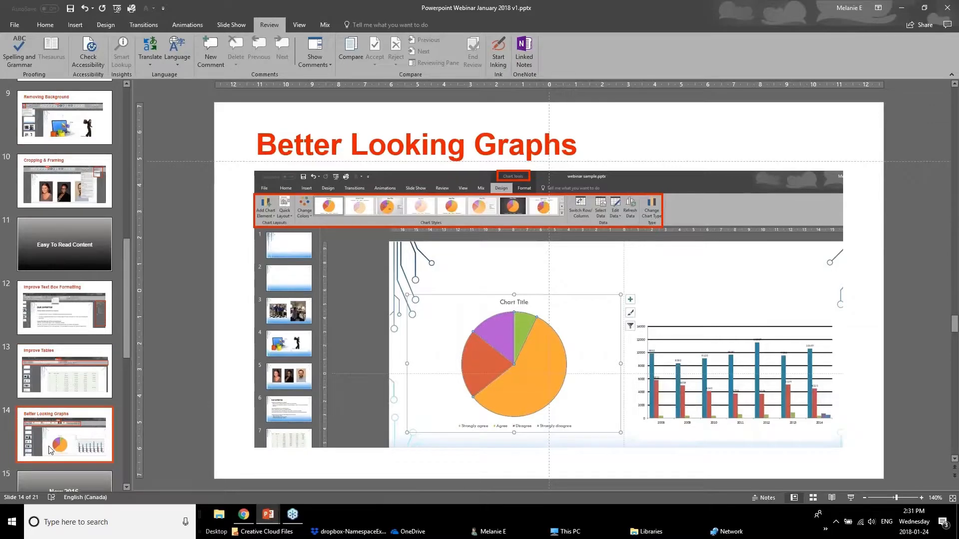
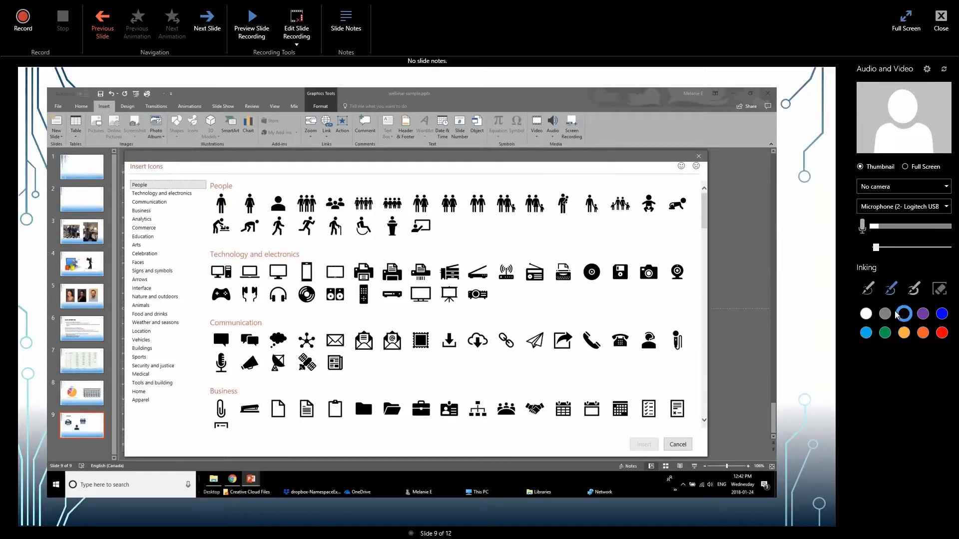
Choose the first pen with orange ink for inking in the slide recording view
left_click(914, 290)
left_click(923, 333)
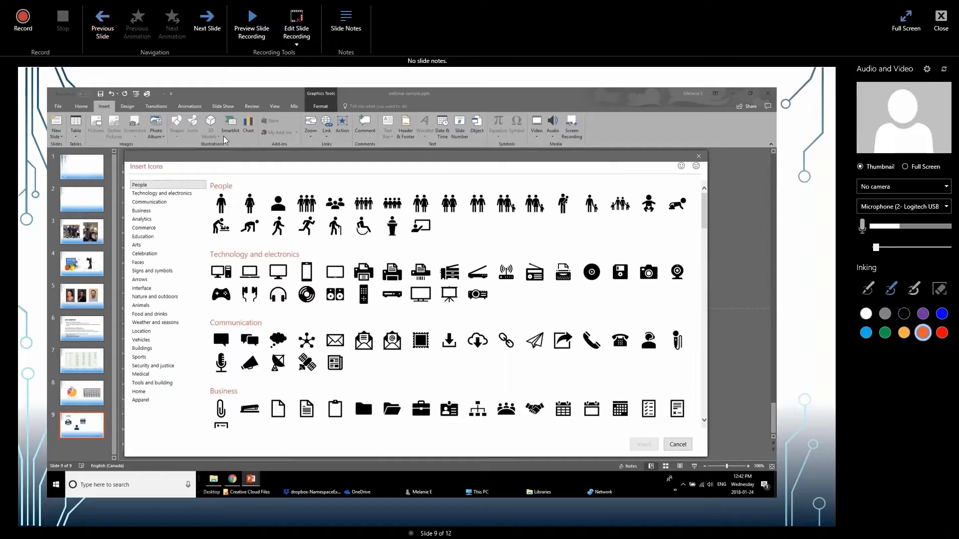
left_click(893, 288)
left_click(869, 289)
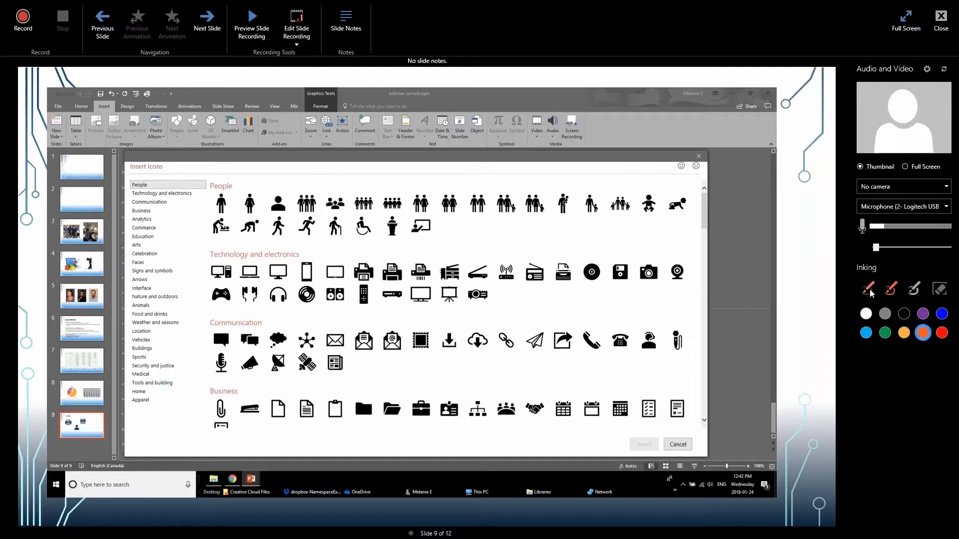
left_click(924, 337)
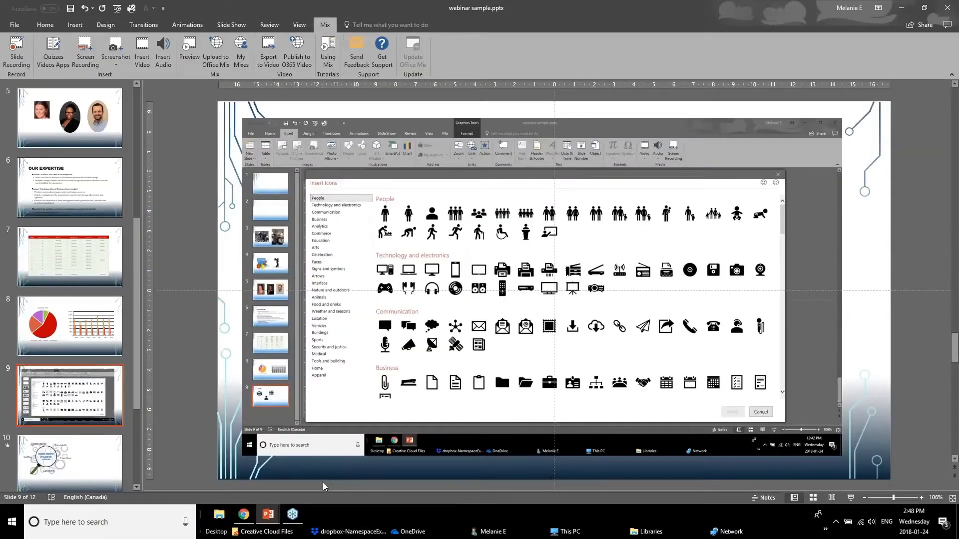
Open the notes area below the slide, and show the slide notes in the recording view of slide 10 before leaving it
left_click_drag(333, 491, 340, 387)
left_click(283, 427)
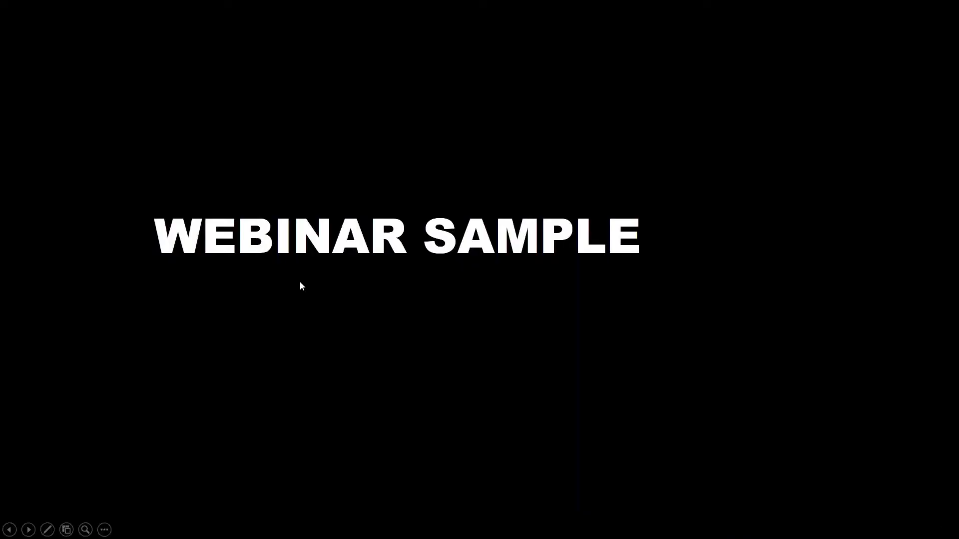
left_click(367, 377)
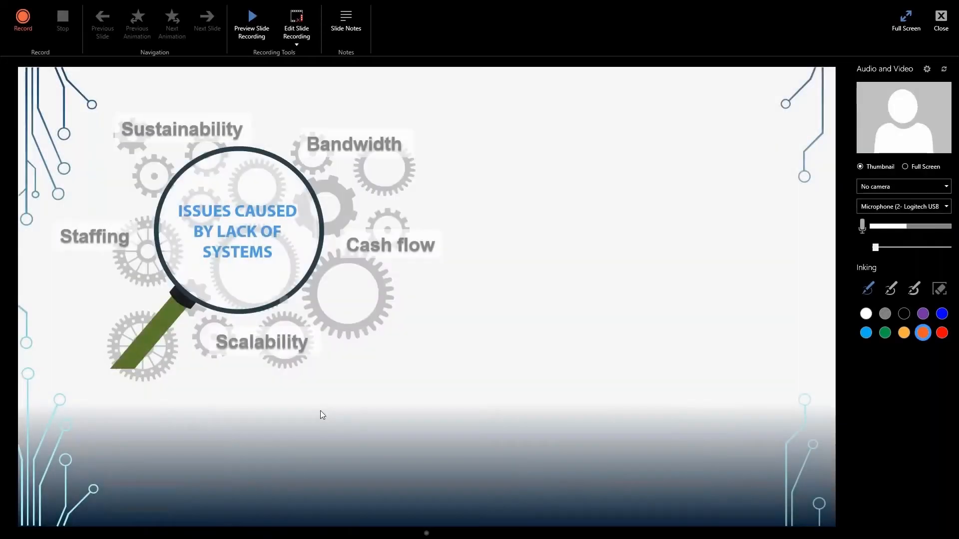
left_click(348, 19)
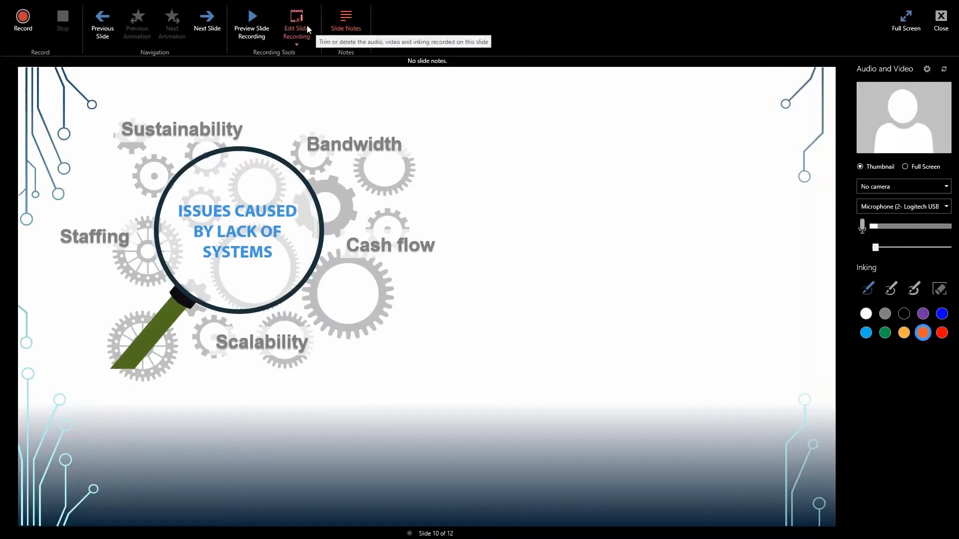
key("Escape")
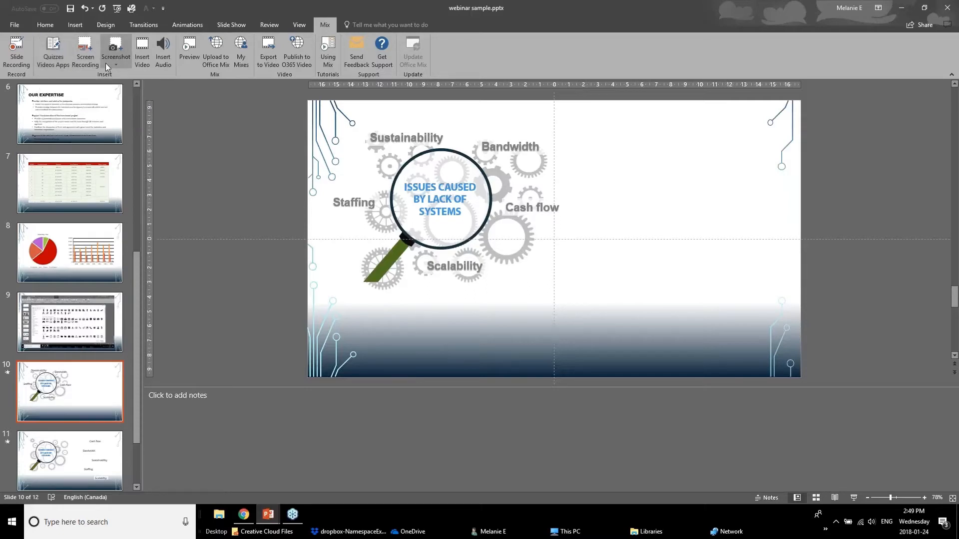
View the available Lab Office Add-ins for quizzes, videos and apps, and close the list
left_click(55, 66)
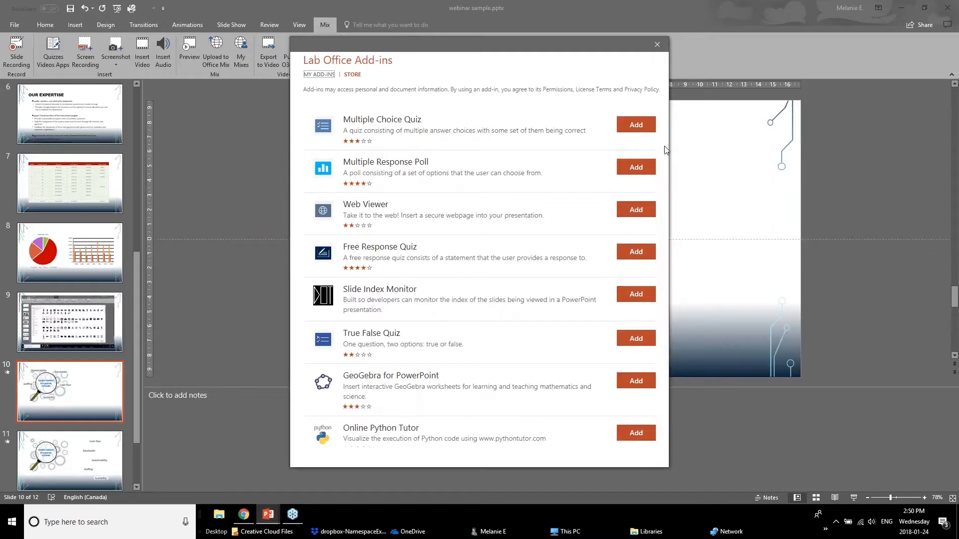
left_click(660, 42)
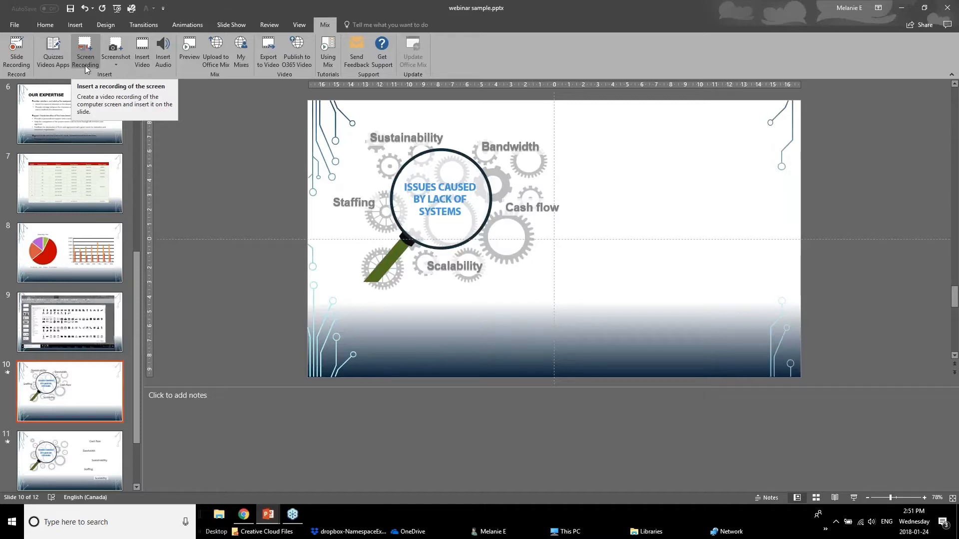
Insert a screen clipping of the New MIX Extension slide's window on slide 10, shrink it to 15.3 by 28.28 cm and reposition it
left_click(116, 53)
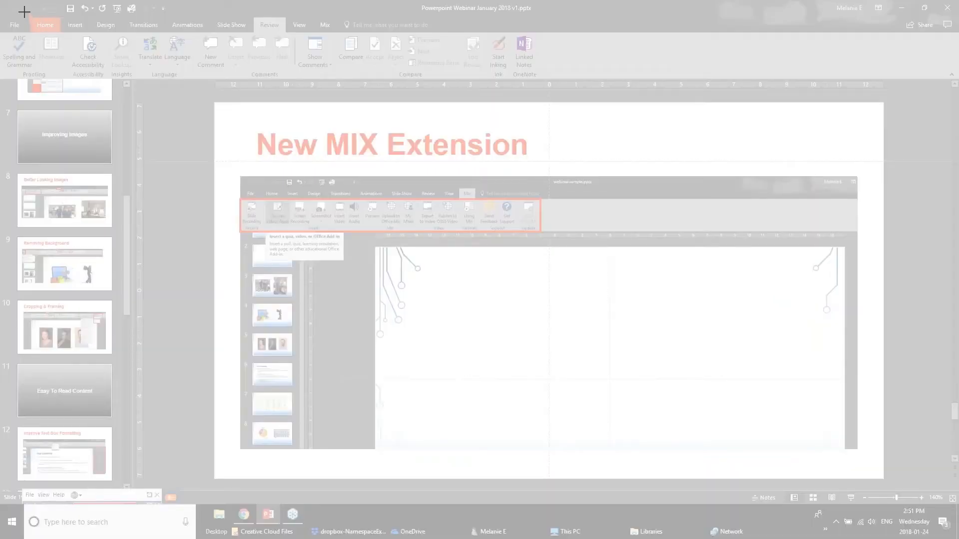
left_click_drag(24, 12, 896, 484)
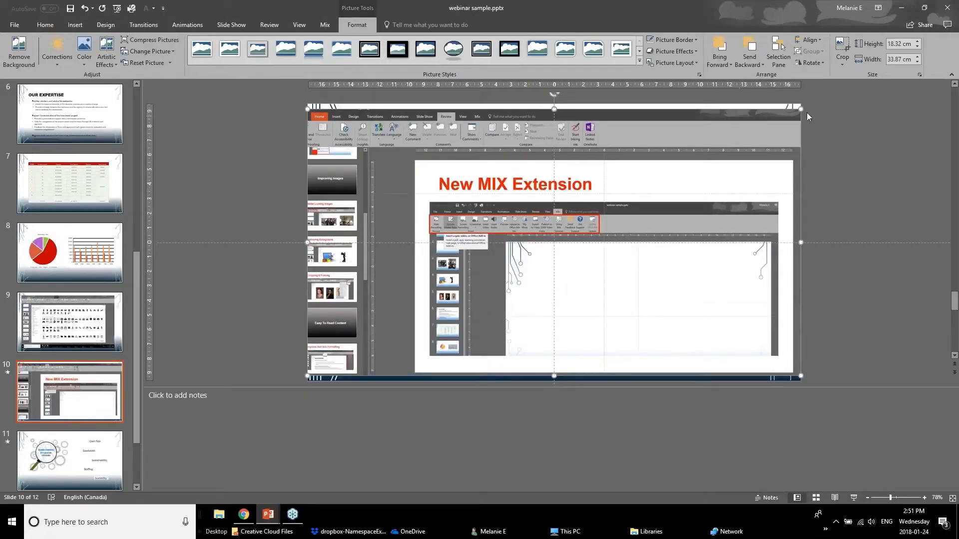
left_click_drag(801, 108, 719, 148)
left_click_drag(596, 255, 643, 229)
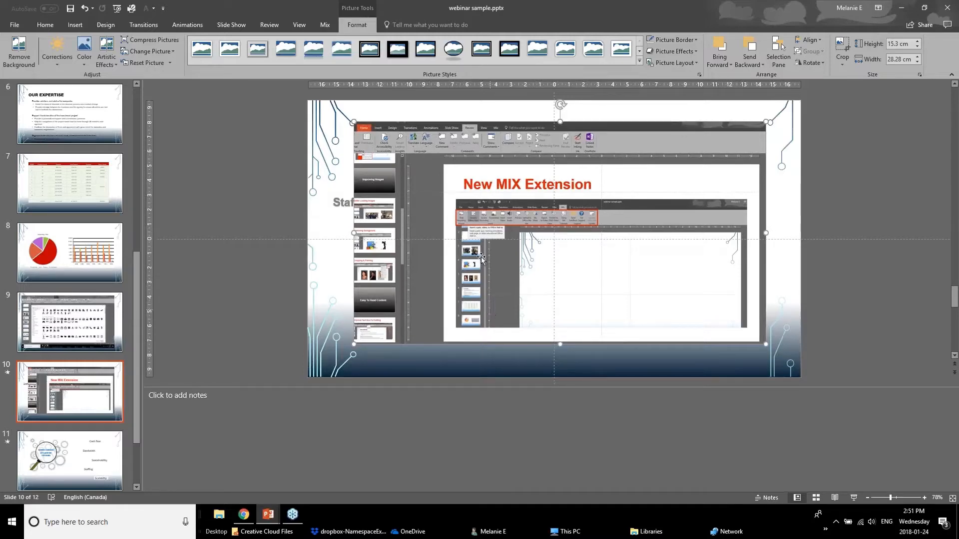
Switch to the Powerpoint Webinar January 2018 v1 presentation and show the Zoom Feature slide
left_click(271, 504)
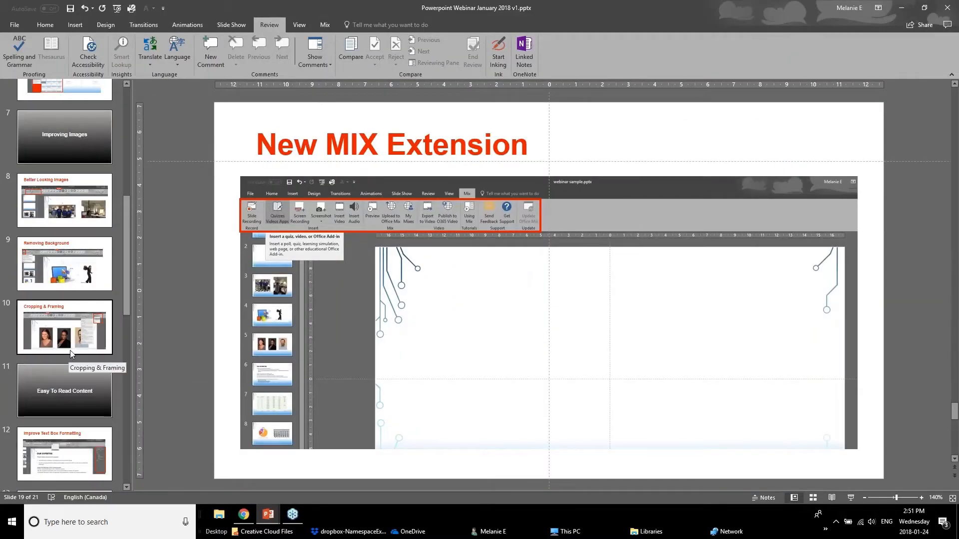
scroll(69, 370, "down", 9)
left_click(68, 387)
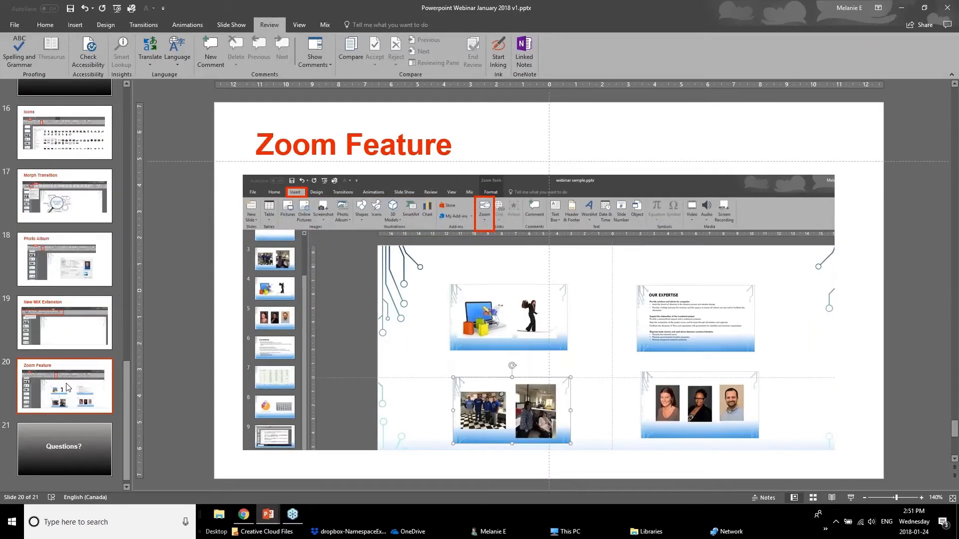